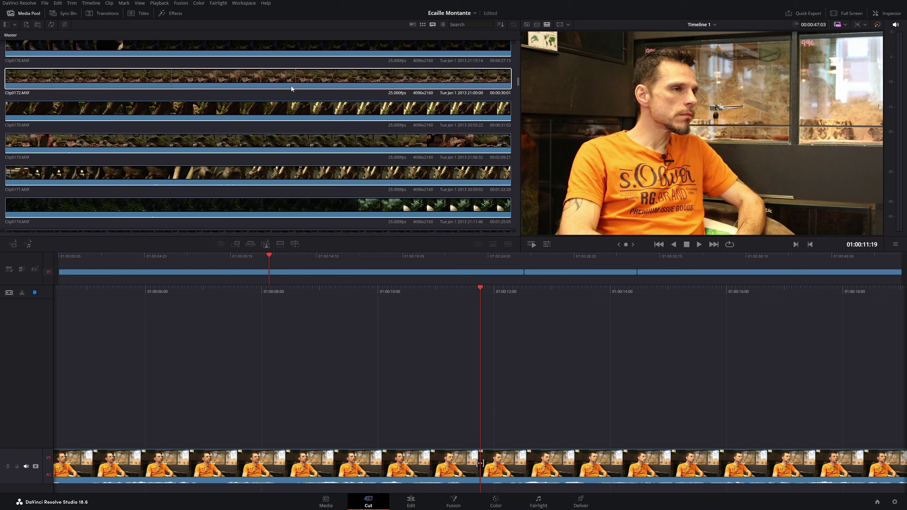
# Go to the Media page and switch to the Acte project from the project list.
pyautogui.click(326, 501)
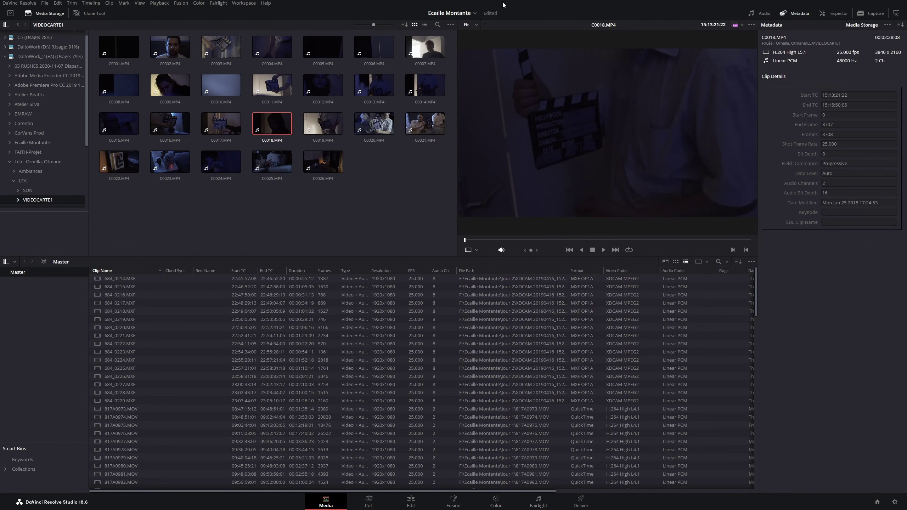
pyautogui.click(473, 14)
pyautogui.click(464, 24)
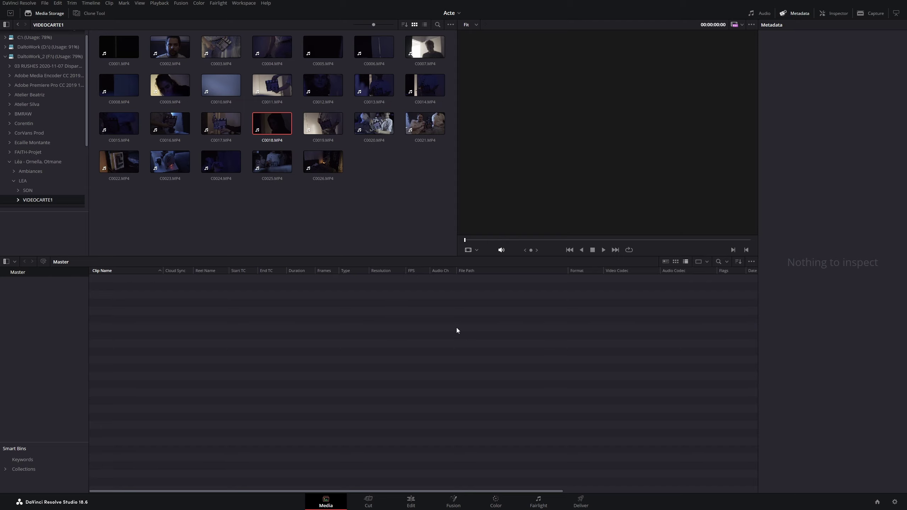
# In Project Settings, set timeline resolution to 3840 x 2160 Ultra HD and 25 fps, then save.
pyautogui.click(896, 502)
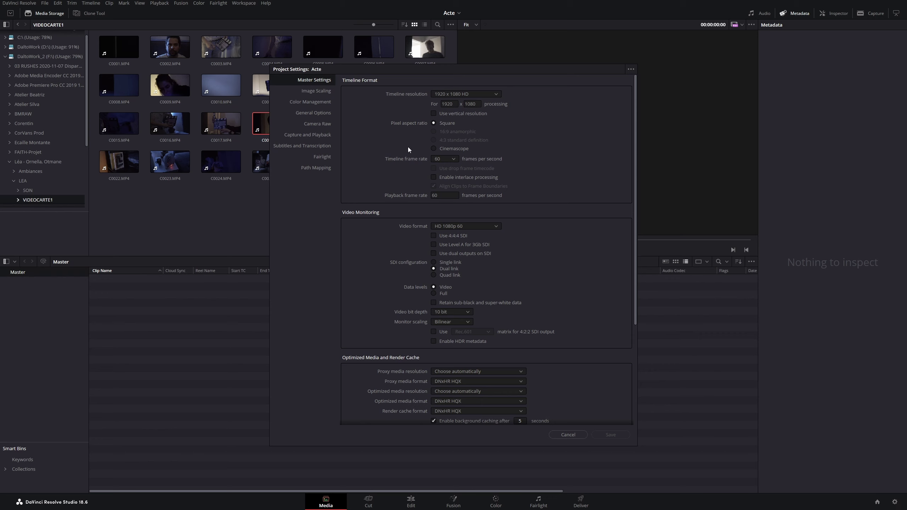
pyautogui.click(463, 95)
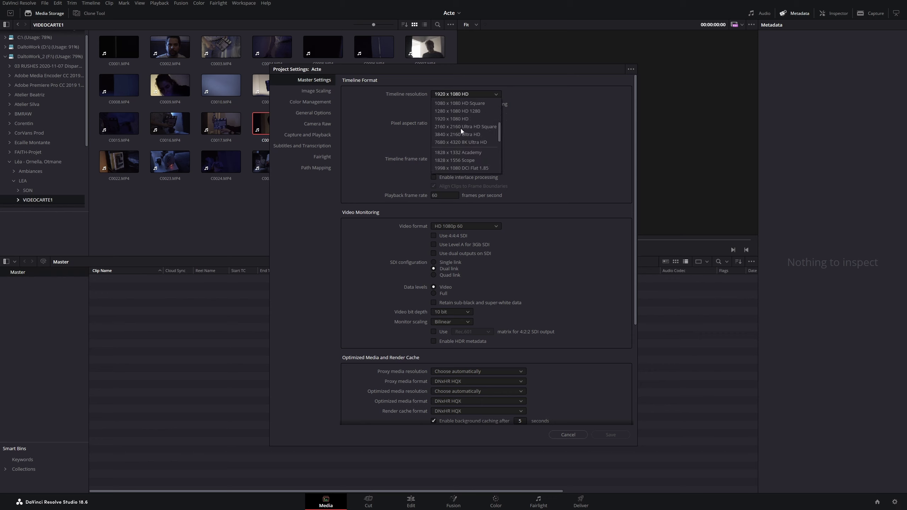
pyautogui.click(471, 134)
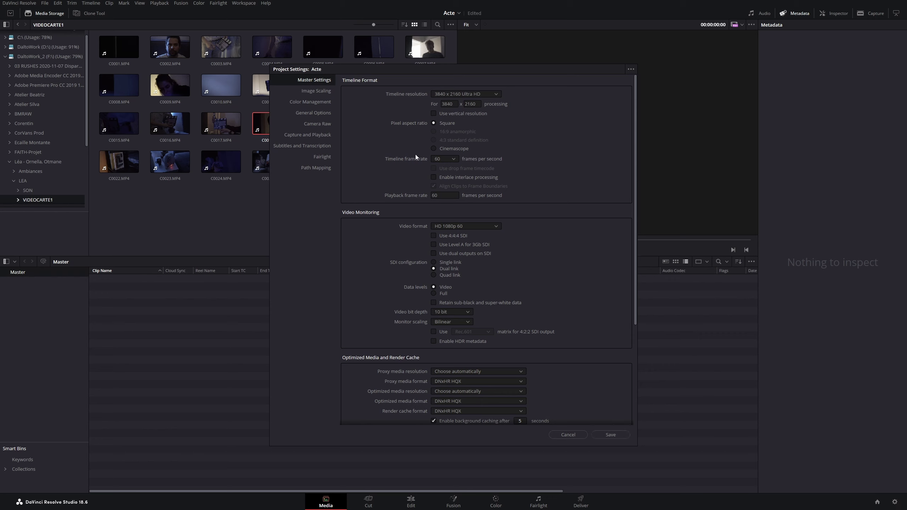
pyautogui.click(453, 159)
pyautogui.click(443, 184)
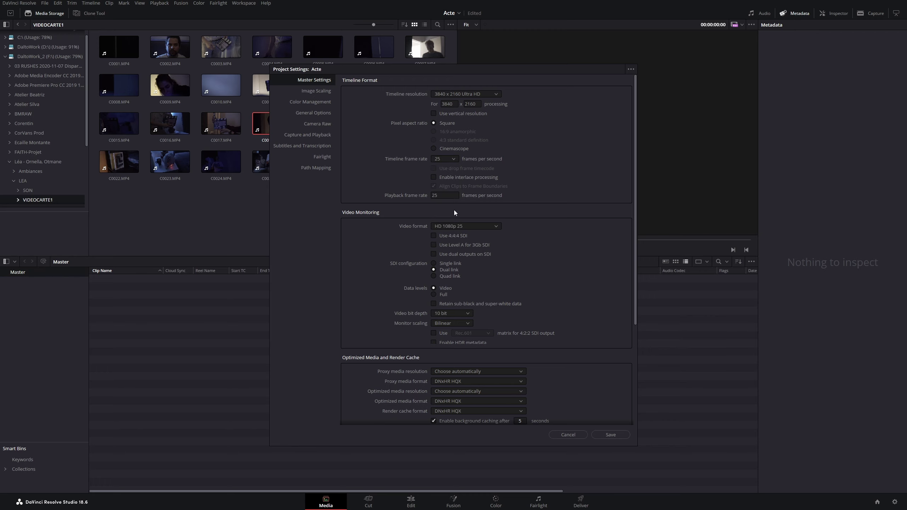
pyautogui.click(608, 432)
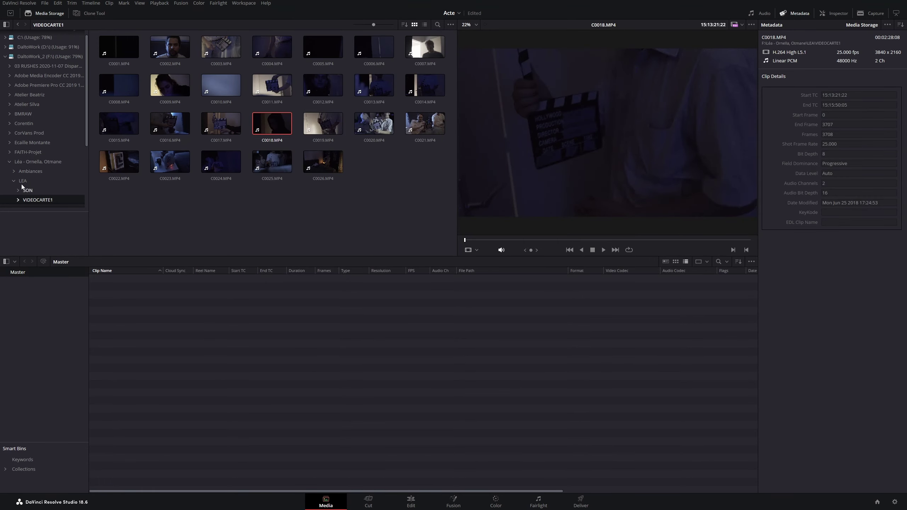
# Add the VIDEOCARTE1 and VIDEOCARTE2 folders from LEA into the Media Pool.
pyautogui.click(40, 183)
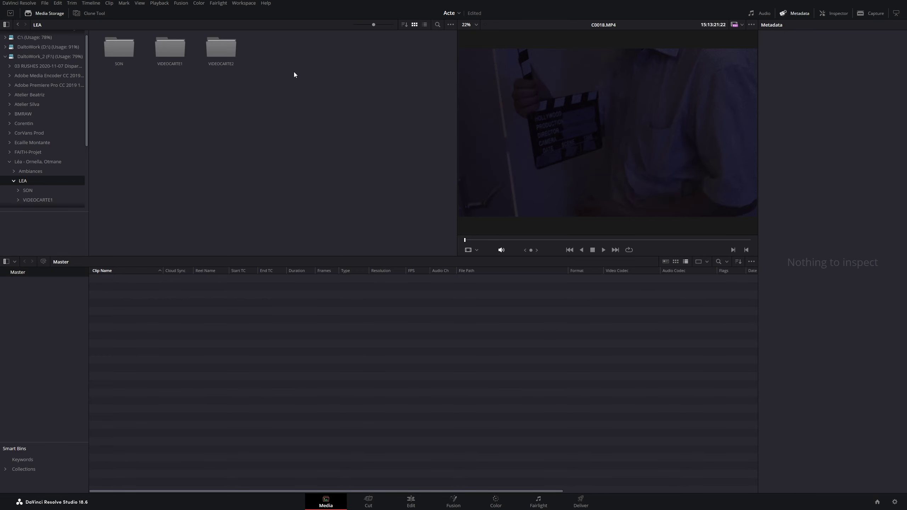
pyautogui.moveTo(256, 80)
pyautogui.mouseDown()
pyautogui.moveTo(173, 49)
pyautogui.moveTo(290, 349)
pyautogui.mouseUp()
pyautogui.scroll(-2, 378, 340)
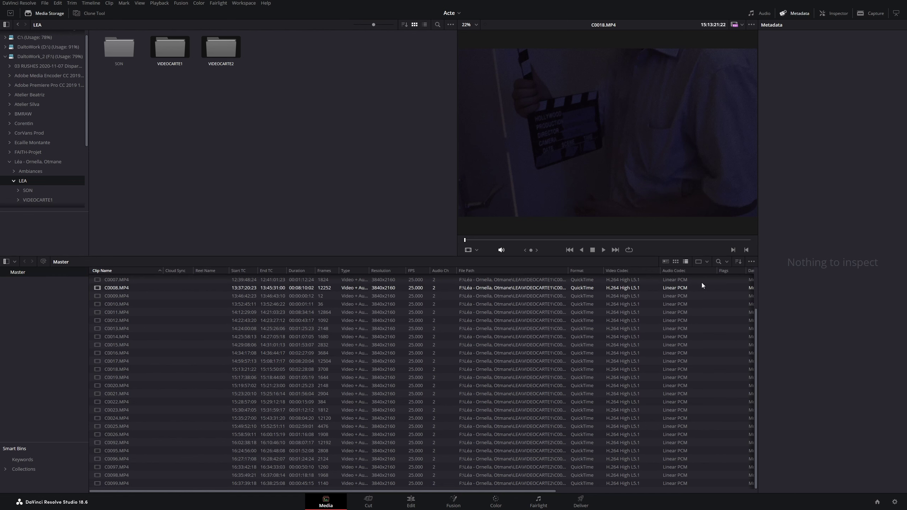
# Cycle the media pool through metadata, thumbnail and list views, ending in list view.
pyautogui.click(665, 262)
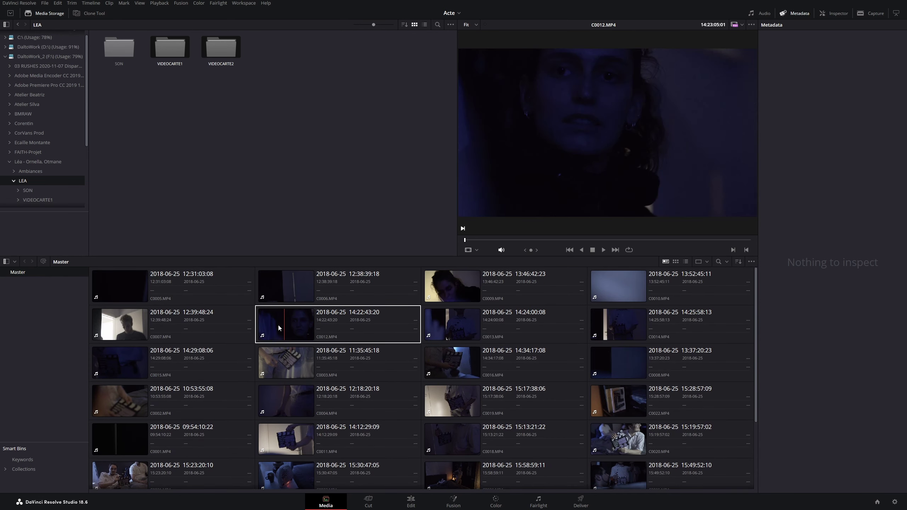
pyautogui.click(676, 262)
pyautogui.click(685, 262)
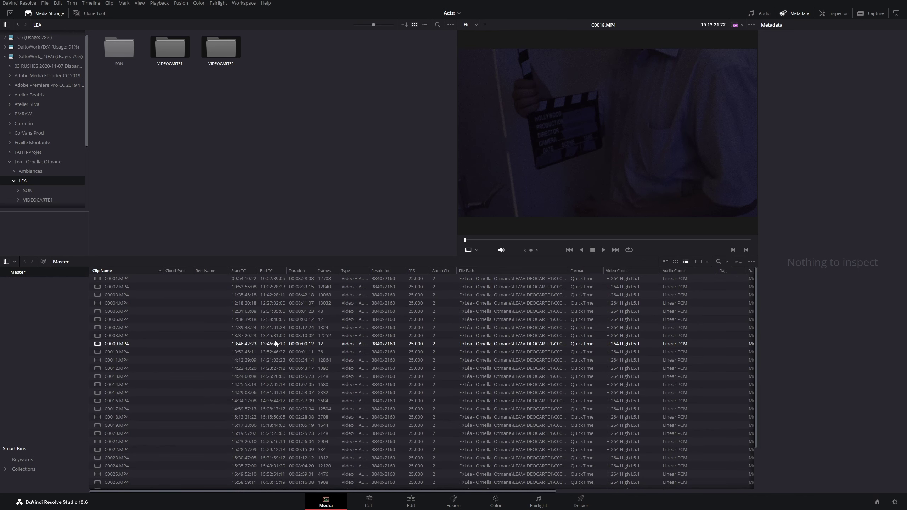
pyautogui.scroll(-3, 184, 352)
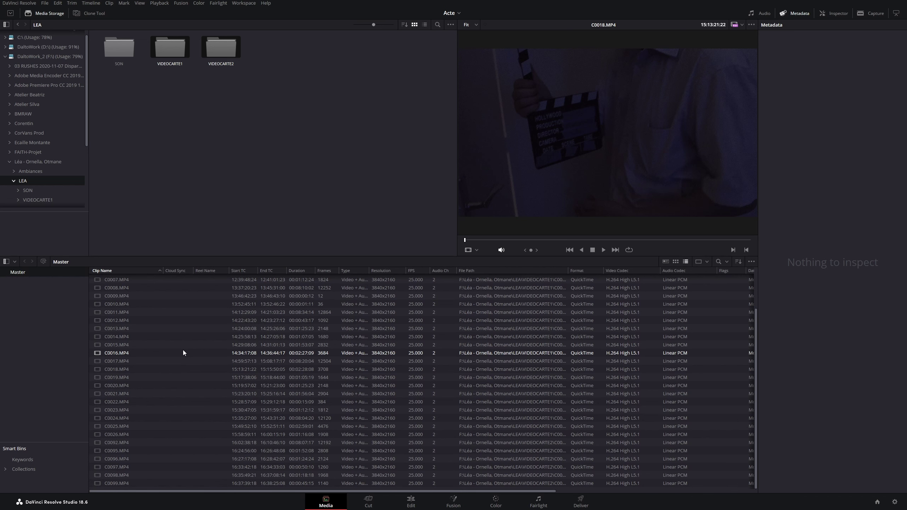
pyautogui.scroll(3, 211, 410)
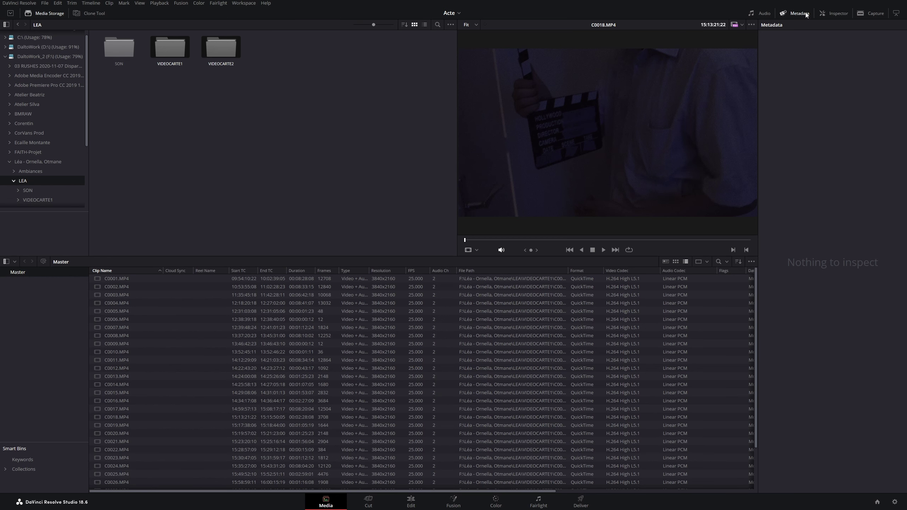
# Toggle the metadata panel and full-width pool, then load C0003.MP4 into the viewer.
pyautogui.click(795, 13)
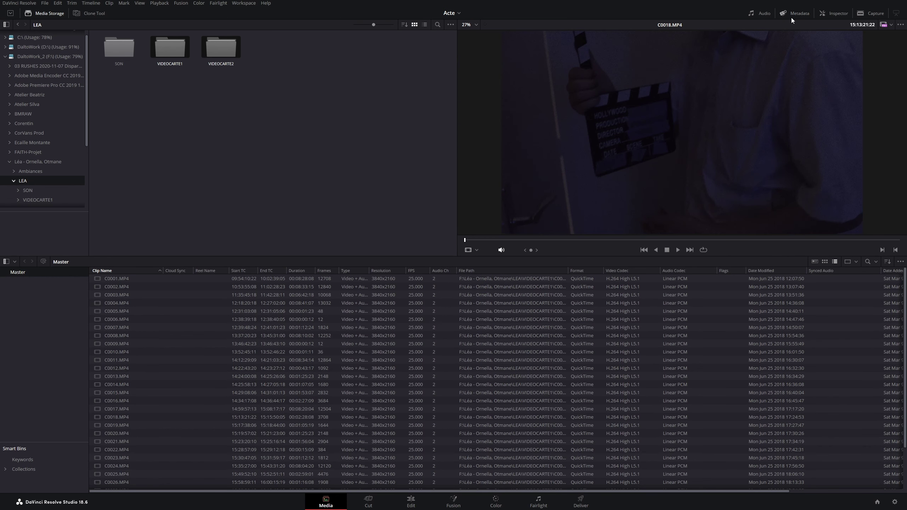
pyautogui.click(800, 15)
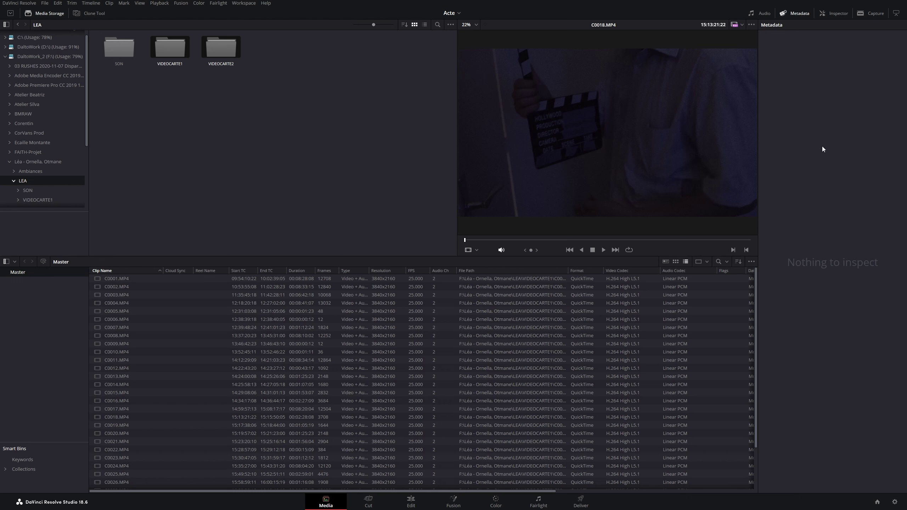
pyautogui.click(897, 13)
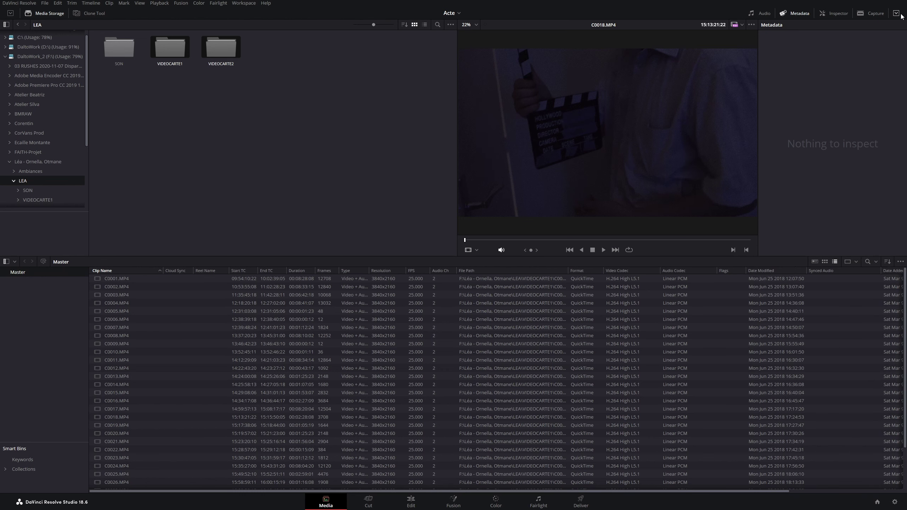
pyautogui.click(899, 14)
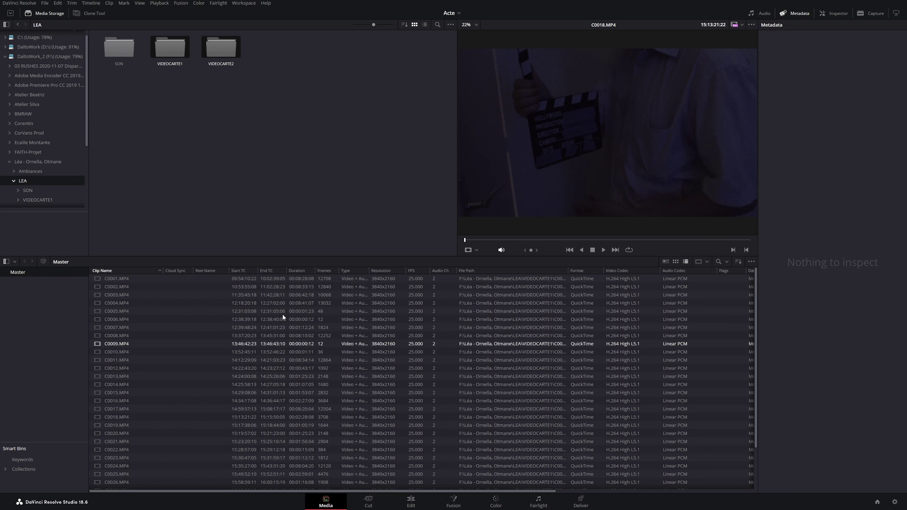
pyautogui.click(136, 294)
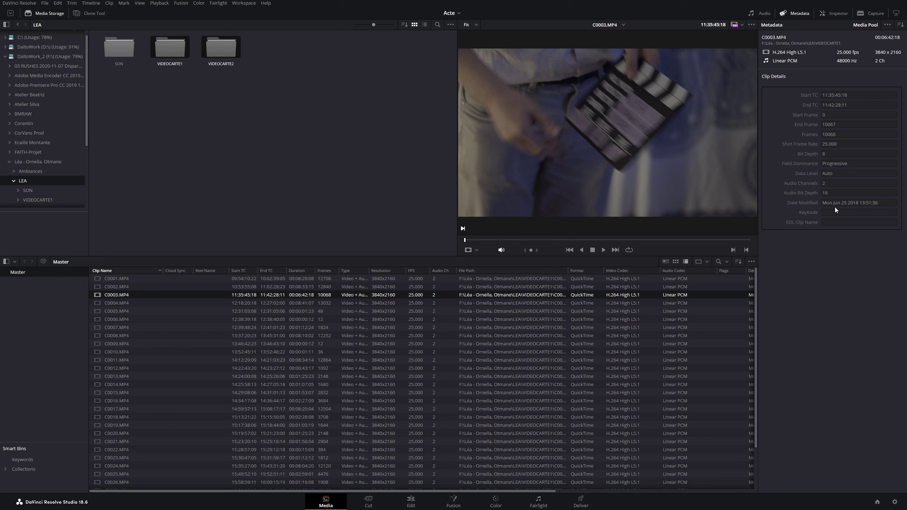
# Show all metadata groups for C0003.MP4 and browse through every field.
pyautogui.click(900, 26)
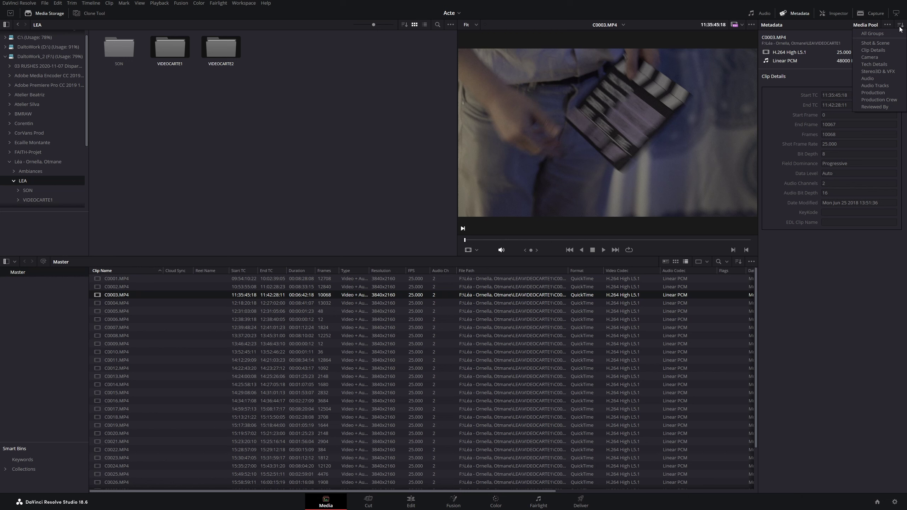
pyautogui.click(889, 34)
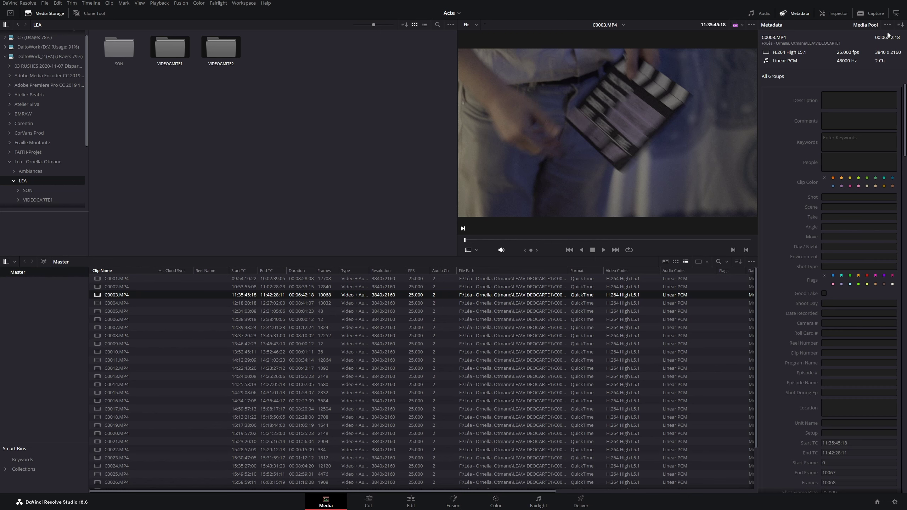
pyautogui.scroll(-3, 796, 188)
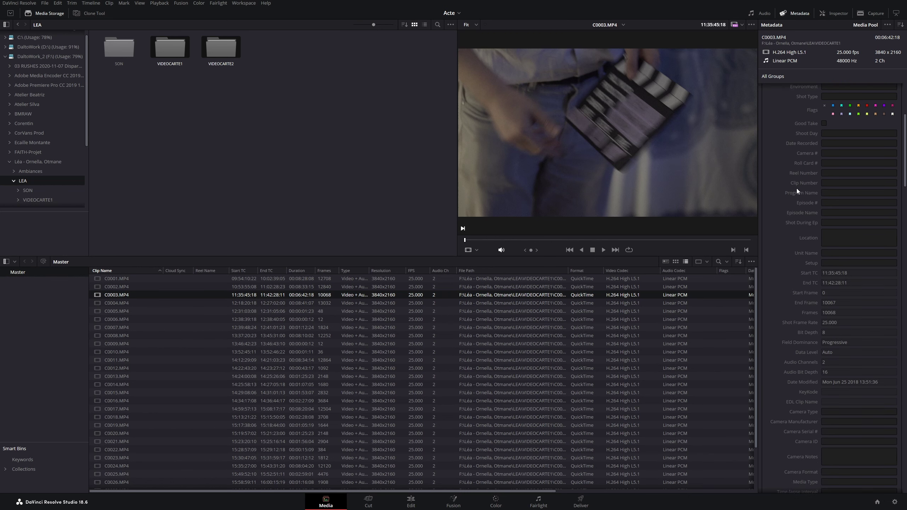
pyautogui.scroll(-4, 796, 189)
pyautogui.scroll(-3, 795, 188)
pyautogui.scroll(-3, 794, 187)
pyautogui.scroll(-4, 785, 188)
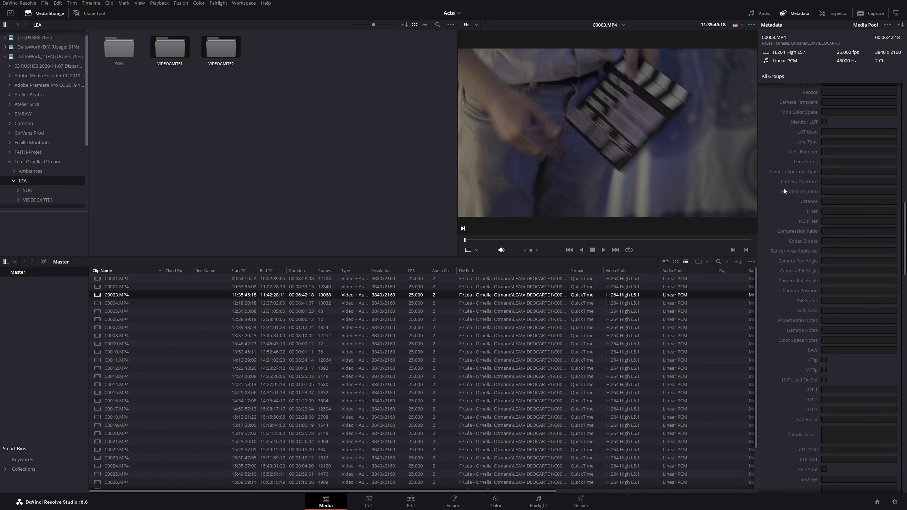
pyautogui.scroll(-4, 784, 188)
pyautogui.scroll(-3, 782, 188)
pyautogui.scroll(-3, 782, 189)
pyautogui.scroll(-3, 782, 189)
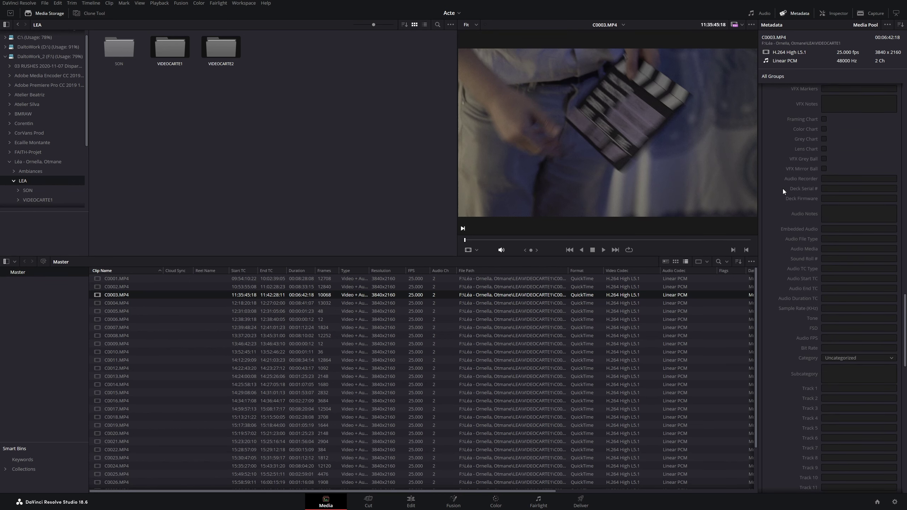
pyautogui.scroll(-3, 782, 189)
pyautogui.scroll(-3, 782, 189)
pyautogui.scroll(-3, 783, 191)
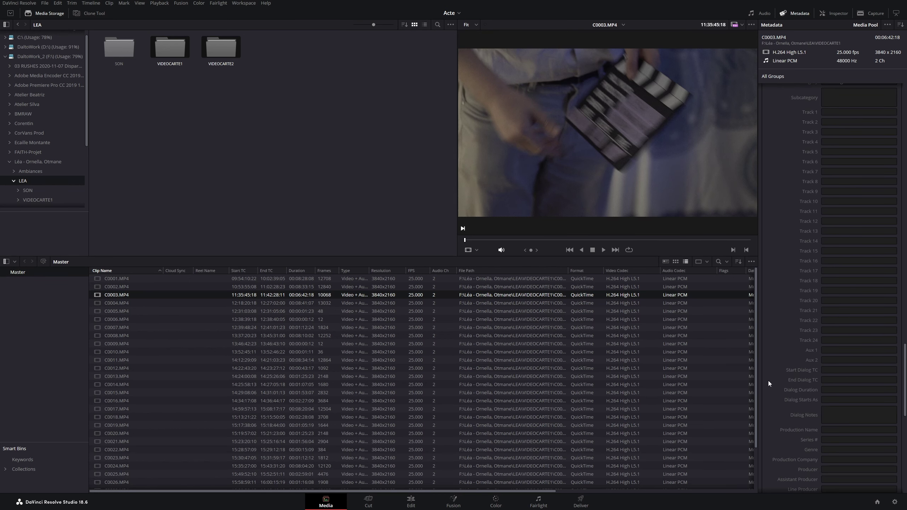
pyautogui.scroll(-3, 778, 322)
pyautogui.scroll(-3, 778, 322)
pyautogui.scroll(-3, 778, 322)
pyautogui.scroll(-3, 778, 322)
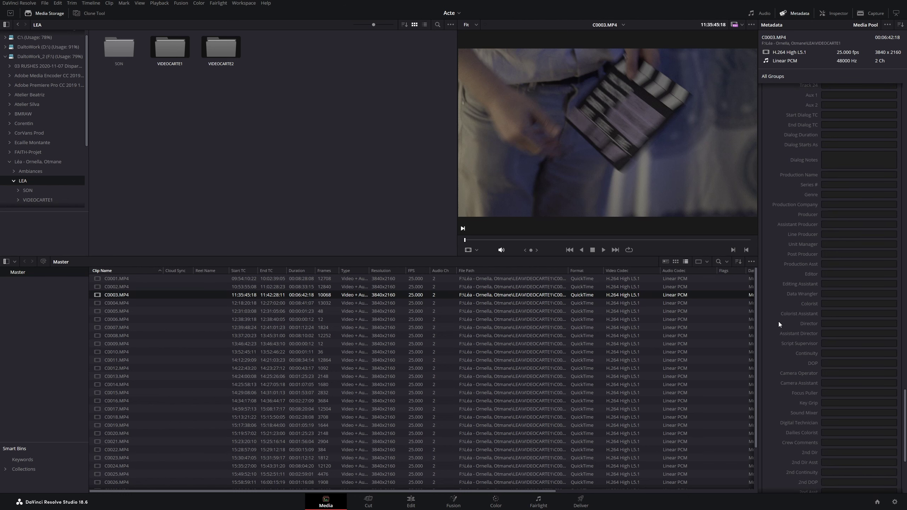
pyautogui.scroll(-4, 778, 322)
pyautogui.scroll(-4, 778, 322)
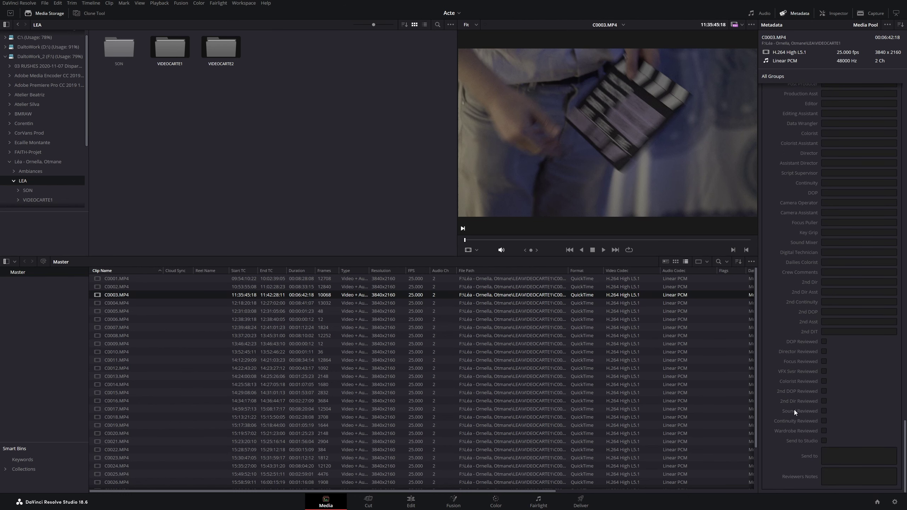
pyautogui.scroll(3, 808, 399)
pyautogui.scroll(3, 807, 393)
pyautogui.scroll(3, 806, 389)
pyautogui.scroll(3, 805, 387)
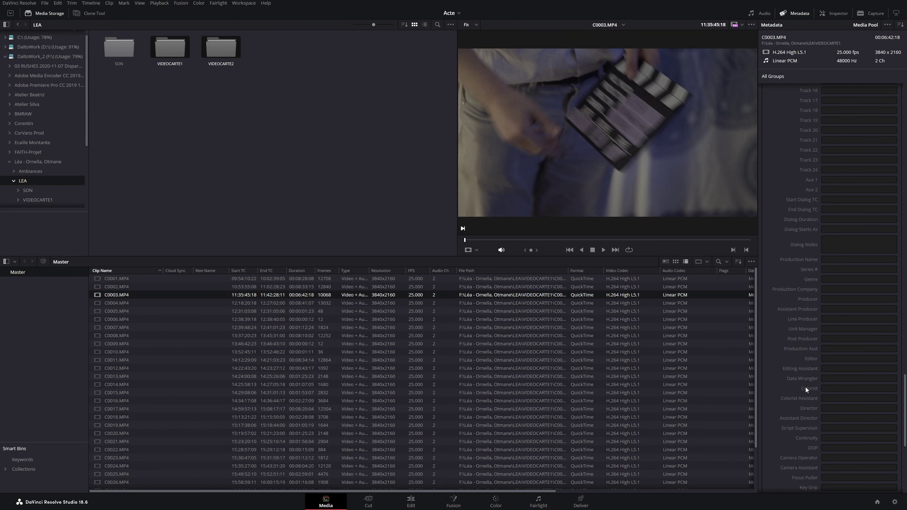
pyautogui.scroll(6, 805, 386)
pyautogui.scroll(5, 805, 387)
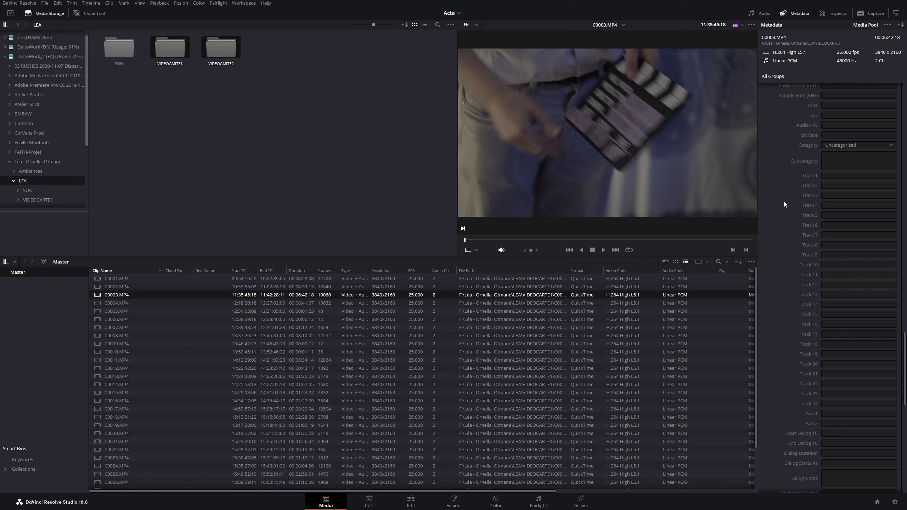
# Narrow the metadata panel down to the Shot & Scene group only.
pyautogui.scroll(-5, 824, 407)
pyautogui.scroll(-5, 819, 404)
pyautogui.scroll(-5, 818, 404)
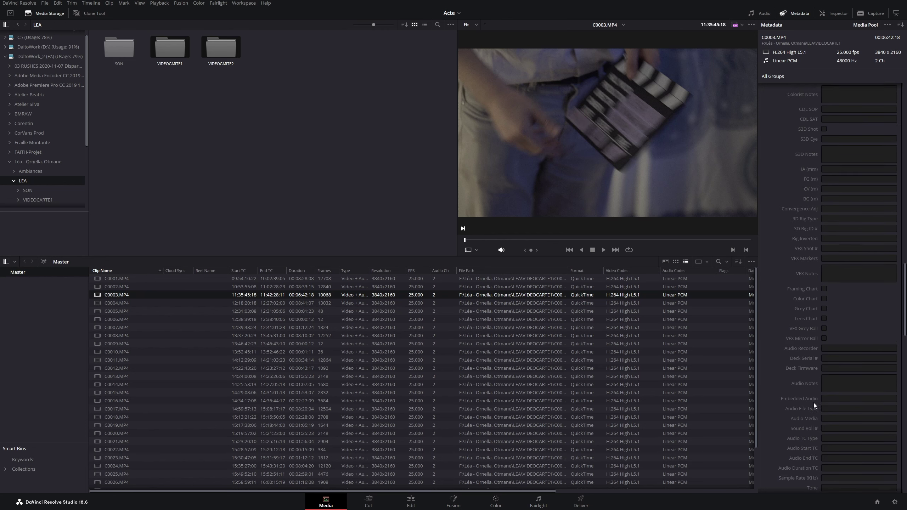
pyautogui.scroll(-5, 813, 402)
pyautogui.scroll(3, 818, 406)
pyautogui.scroll(3, 817, 404)
pyautogui.scroll(3, 819, 399)
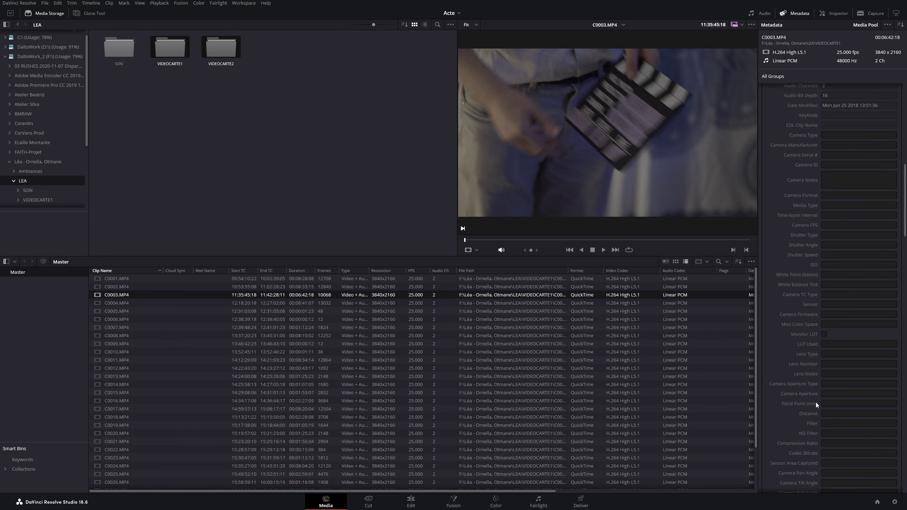
pyautogui.scroll(3, 816, 402)
pyautogui.scroll(5, 811, 399)
pyautogui.scroll(1, 804, 388)
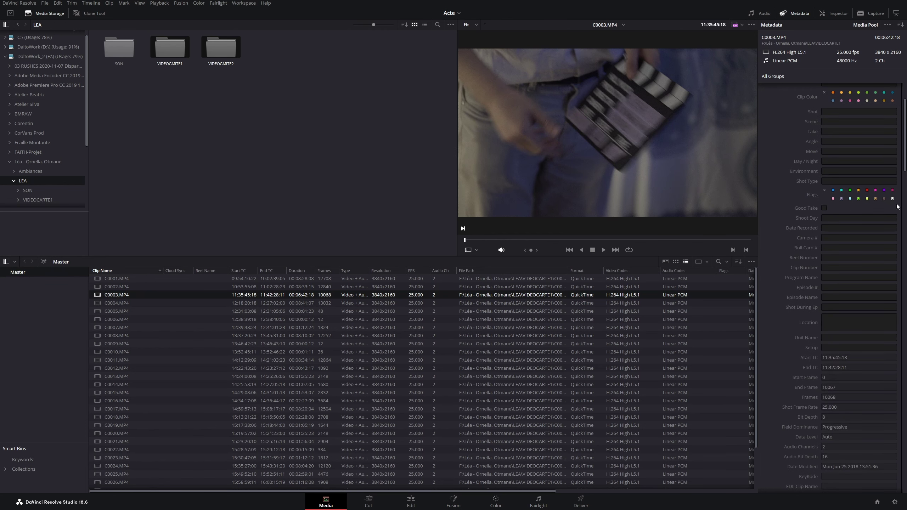
pyautogui.click(887, 24)
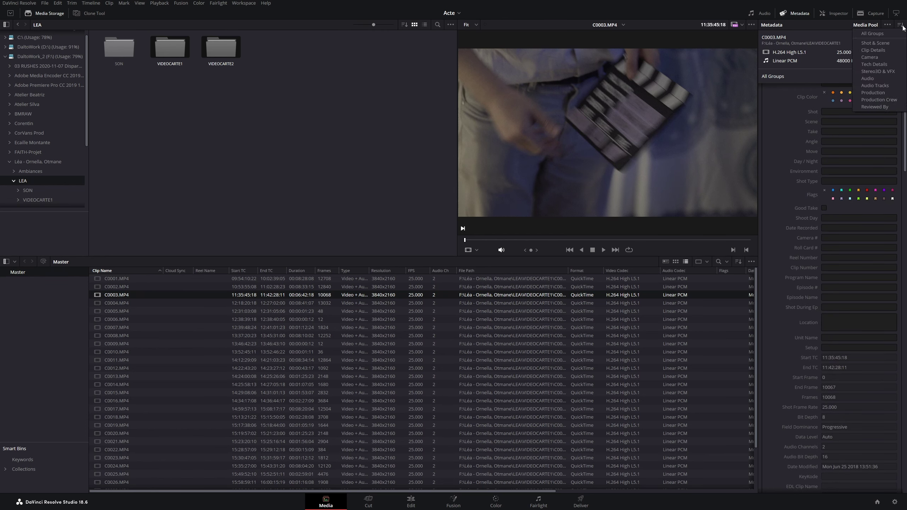
pyautogui.click(891, 43)
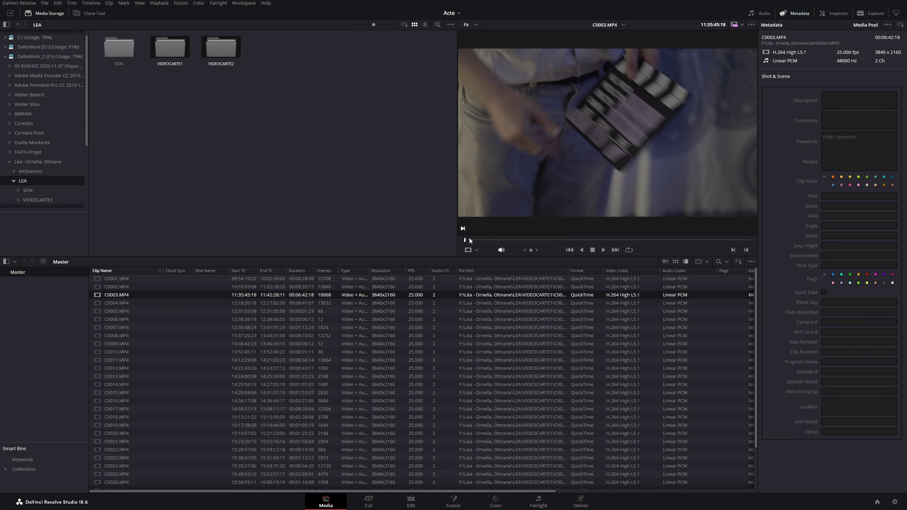
# Scrub to the clapperboard and enter Shot 1, Scene 2, Take 2 for C0003.MP4.
pyautogui.moveTo(468, 241); pyautogui.dragTo(472, 240)
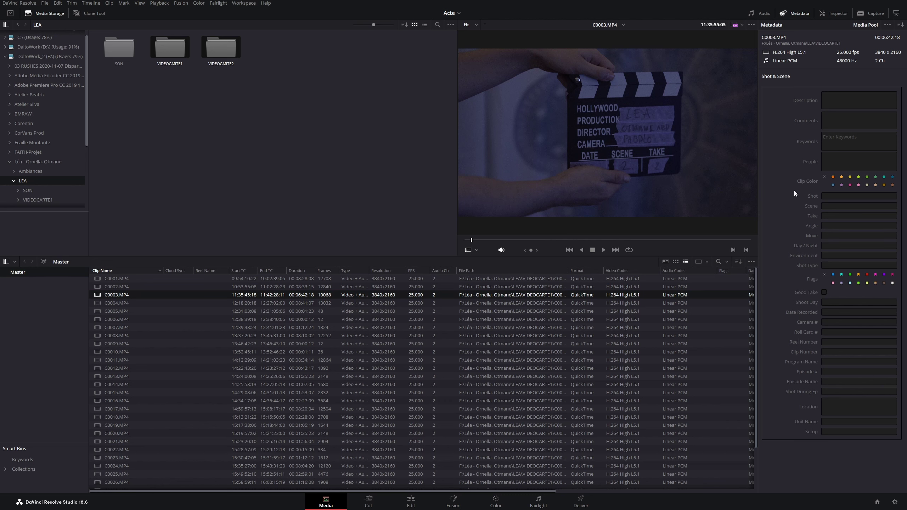
pyautogui.click(835, 197)
pyautogui.write('1')
pyautogui.click(828, 204)
pyautogui.click(826, 215)
pyautogui.write('2')
pyautogui.click(782, 211)
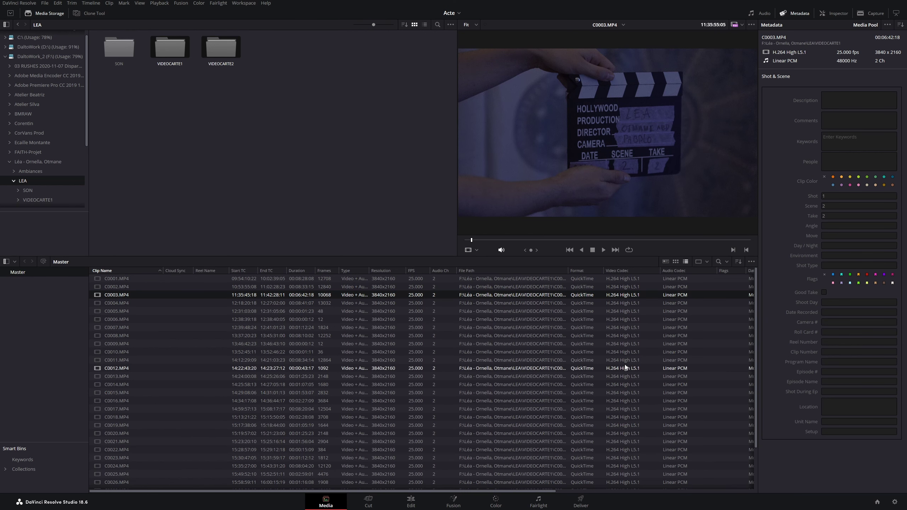
# Add Scene and Shot columns to the media pool clip list, leaving Slate TC off.
pyautogui.rightClick(203, 271)
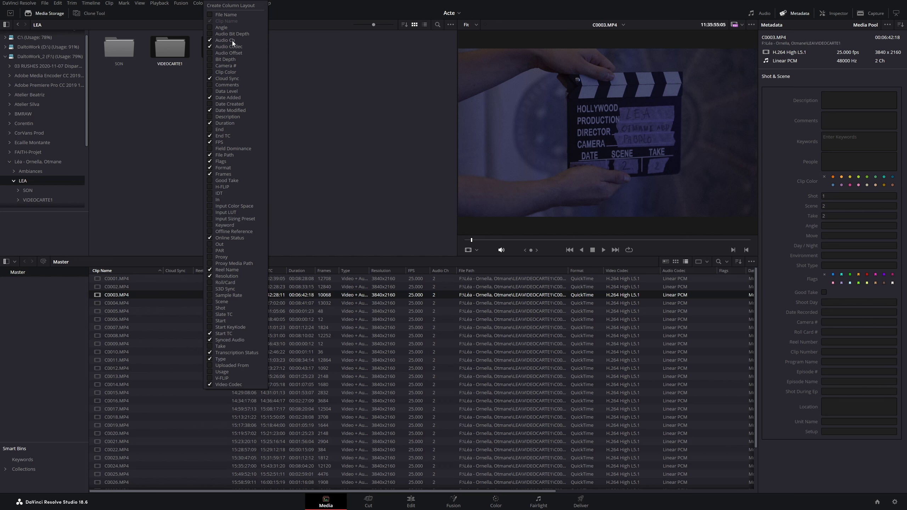
pyautogui.click(209, 302)
pyautogui.click(209, 308)
pyautogui.click(209, 314)
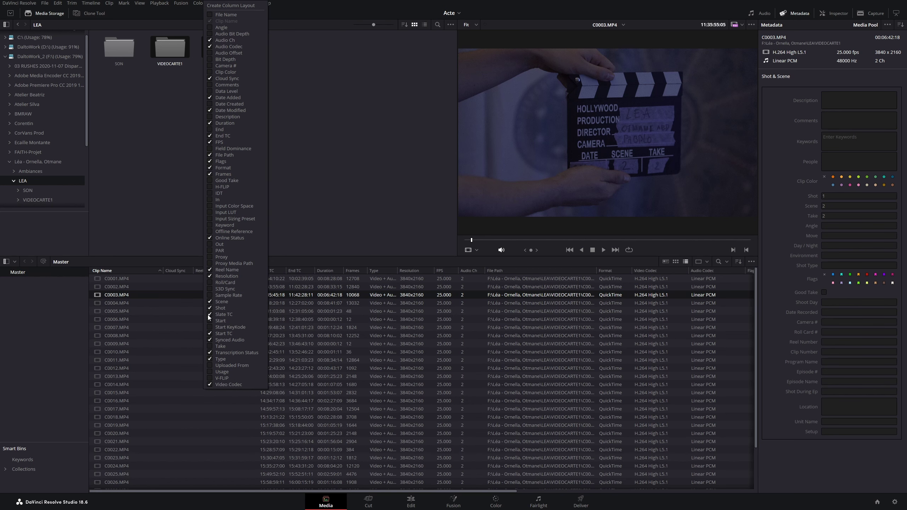
pyautogui.click(210, 315)
pyautogui.click(160, 270)
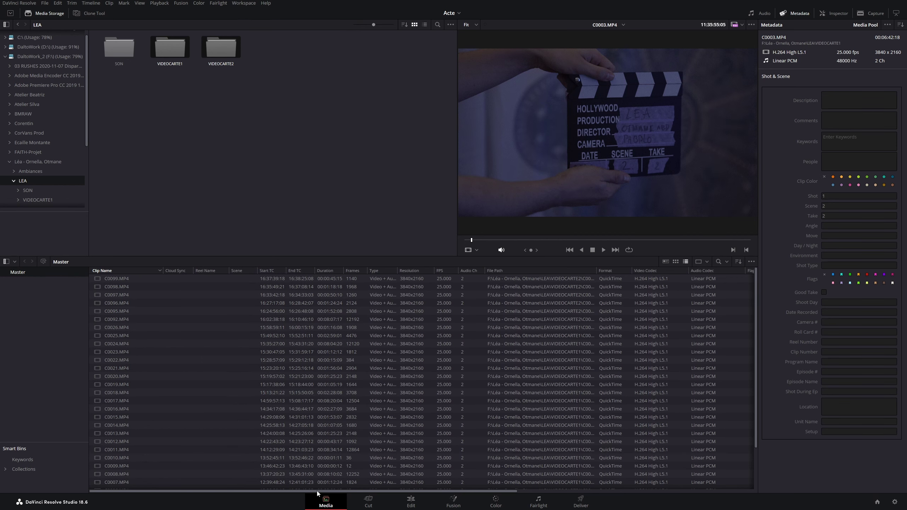
pyautogui.moveTo(317, 491); pyautogui.dragTo(553, 492)
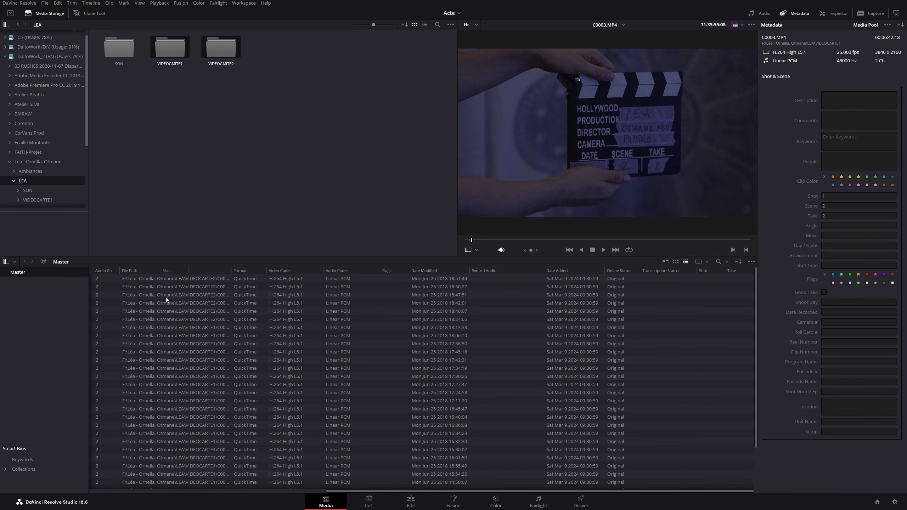
# Move the Scene and Shot columns beside Clip Name, then select C0004.MP4.
pyautogui.hscroll(-10, 177, 300)
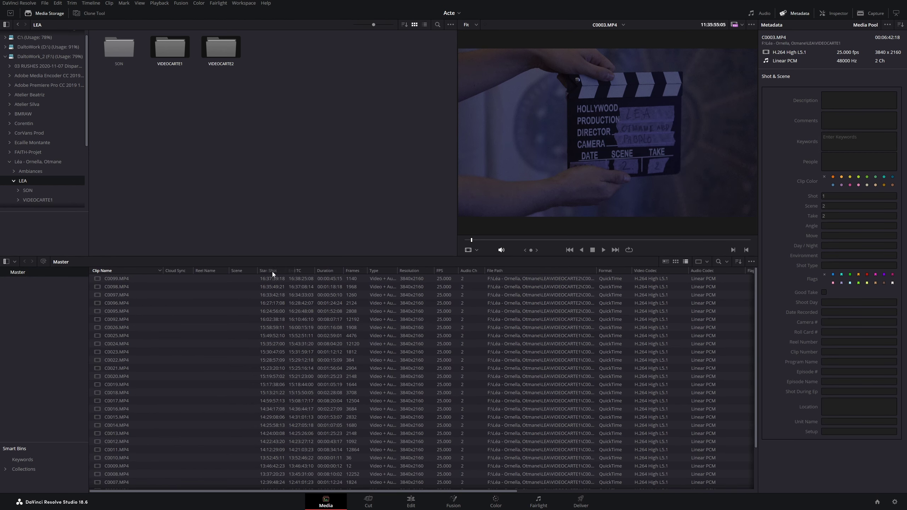
pyautogui.moveTo(261, 272); pyautogui.dragTo(271, 277)
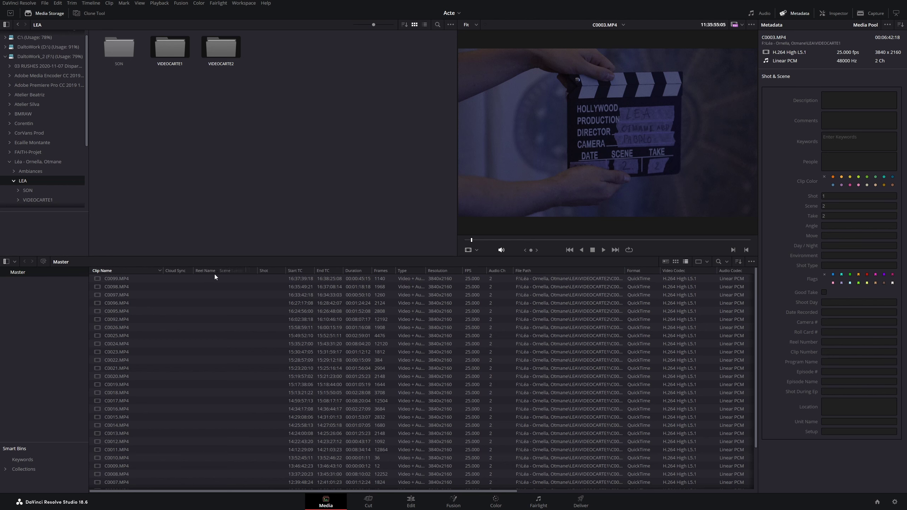
pyautogui.moveTo(170, 272); pyautogui.dragTo(170, 272)
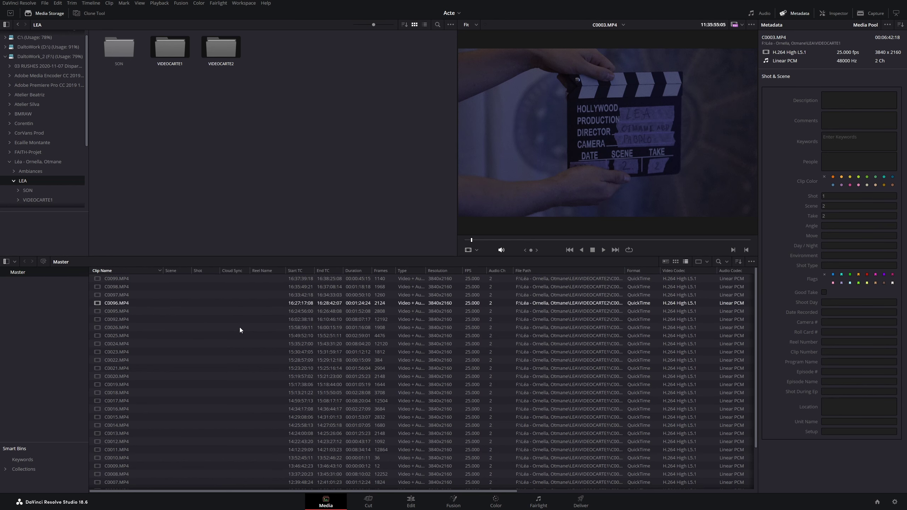
pyautogui.moveTo(218, 490); pyautogui.dragTo(549, 478)
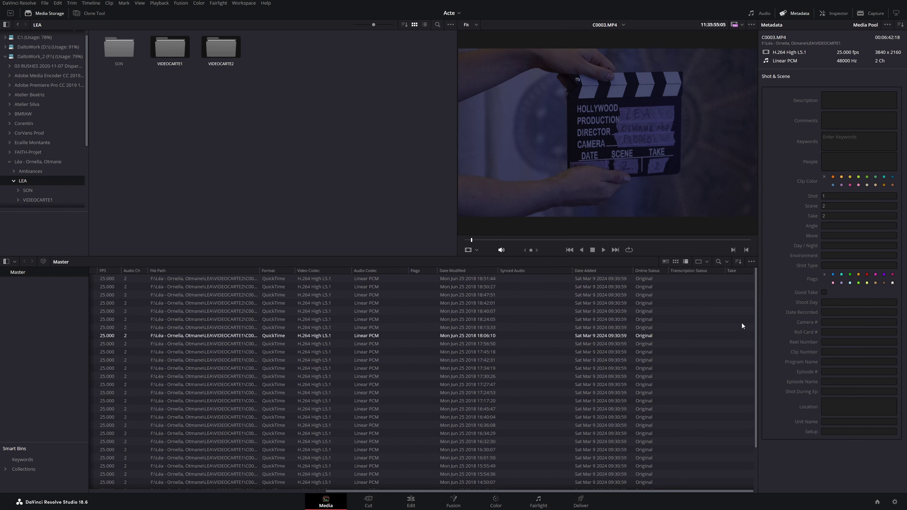
pyautogui.hscroll(-15, 219, 281)
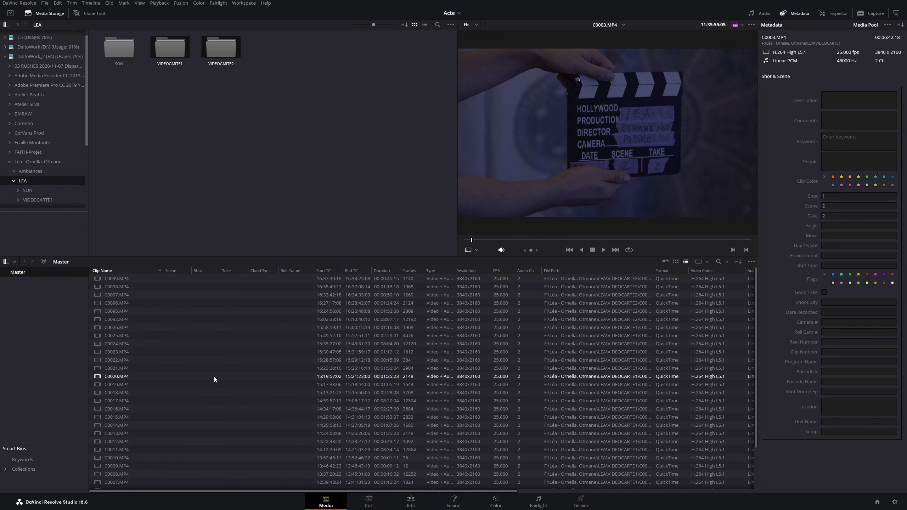
pyautogui.scroll(-3, 214, 376)
pyautogui.click(168, 459)
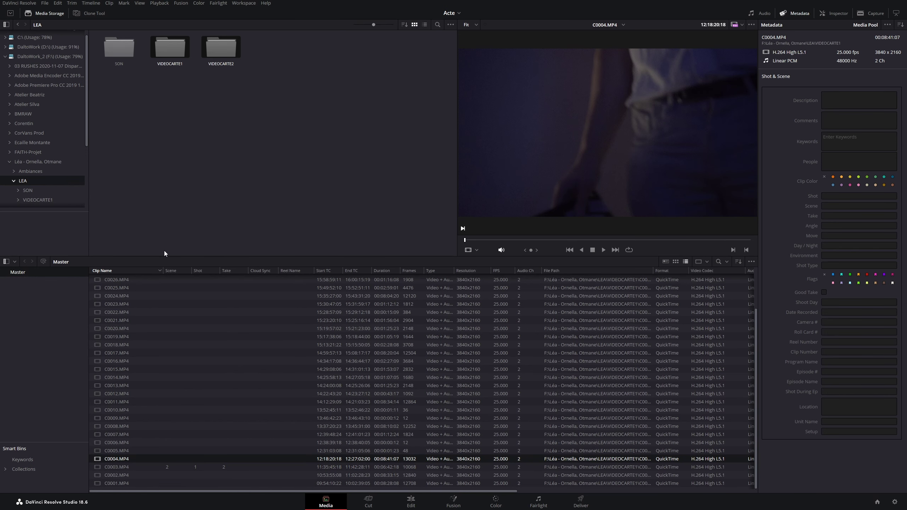
# Place Shot ahead of Scene, then tag C0004.MP4 as Shot 1, Scene 3, Take 1.
pyautogui.moveTo(158, 270); pyautogui.dragTo(159, 271)
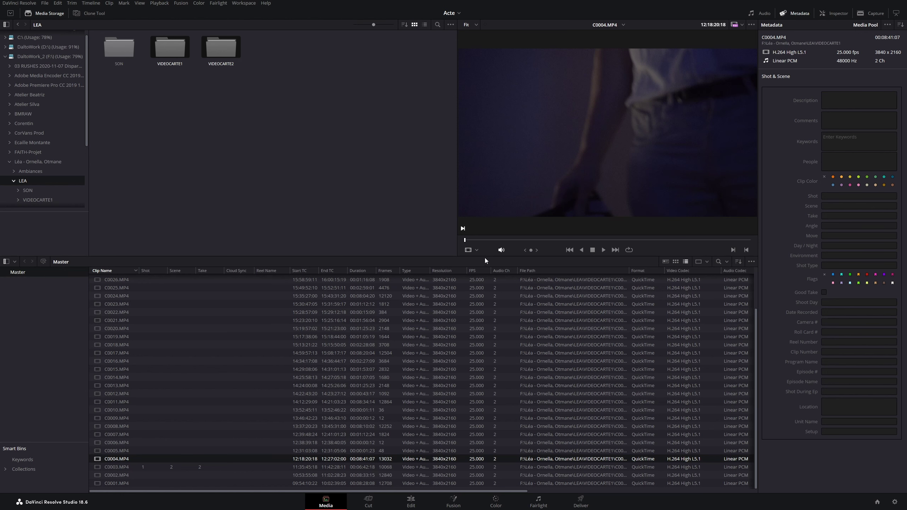
pyautogui.click(466, 240)
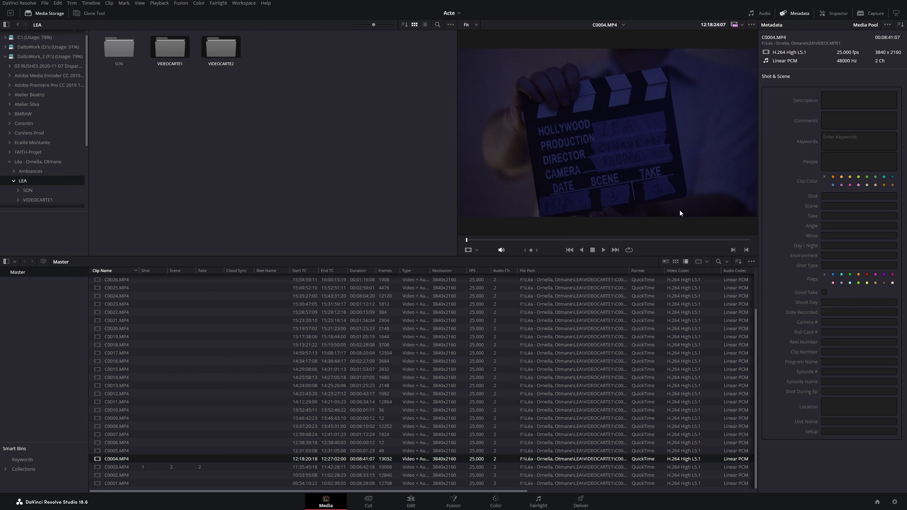
pyautogui.click(828, 196)
pyautogui.click(829, 205)
pyautogui.write('3')
pyautogui.click(826, 216)
pyautogui.write('1')
pyautogui.press('Return')
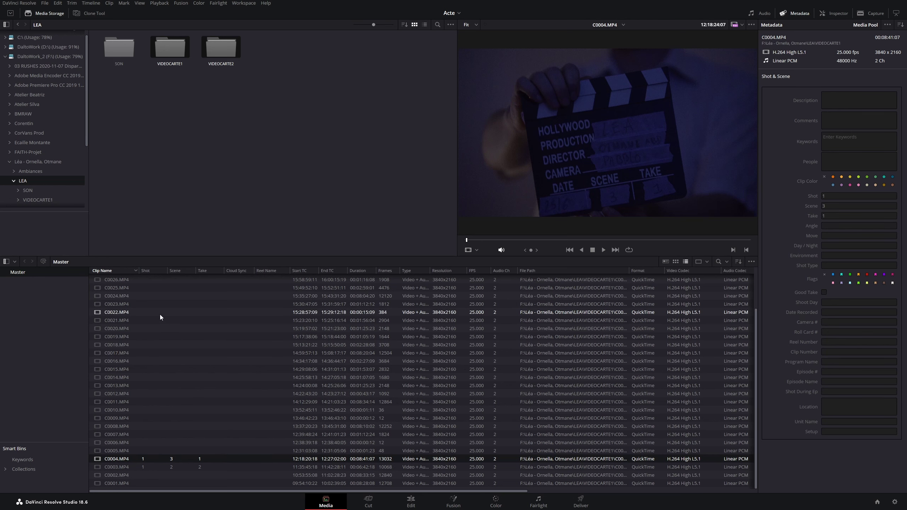
# Sort clips by the Scene column, flipping to descending and back to ascending.
pyautogui.click(178, 271)
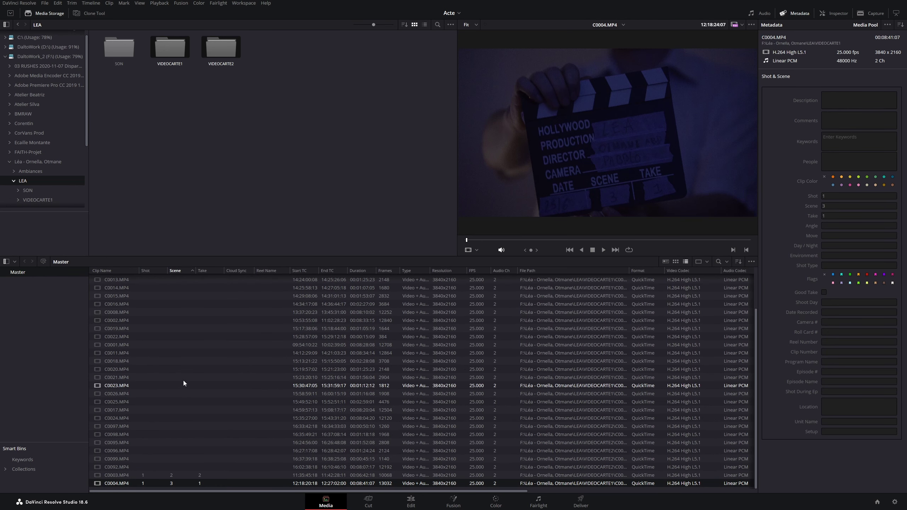
pyautogui.click(175, 270)
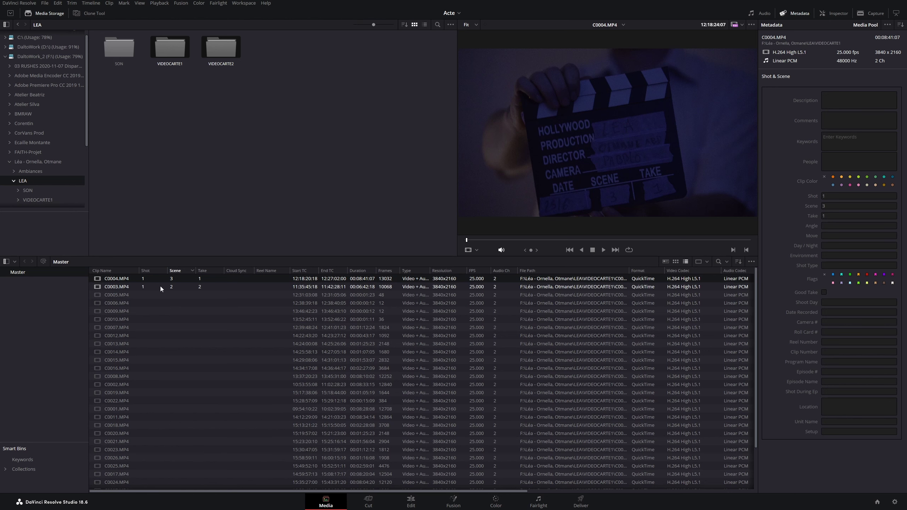
pyautogui.click(186, 270)
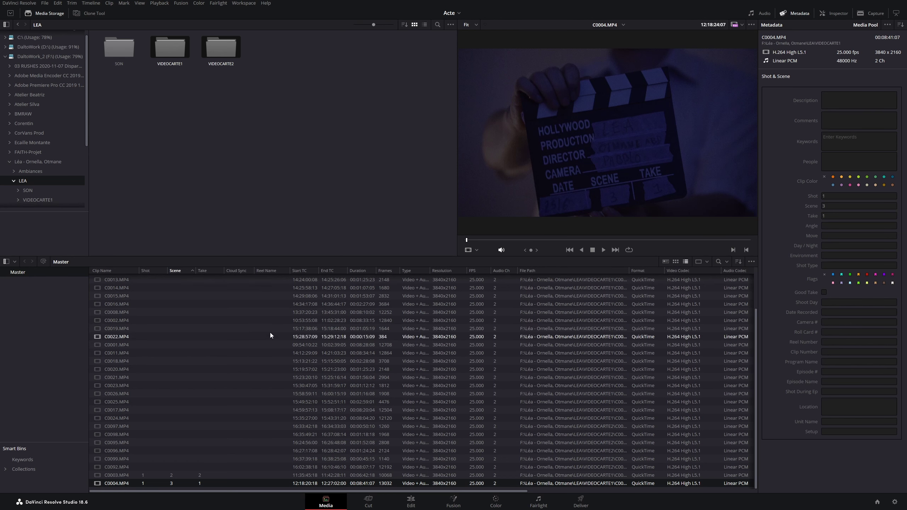
pyautogui.click(739, 262)
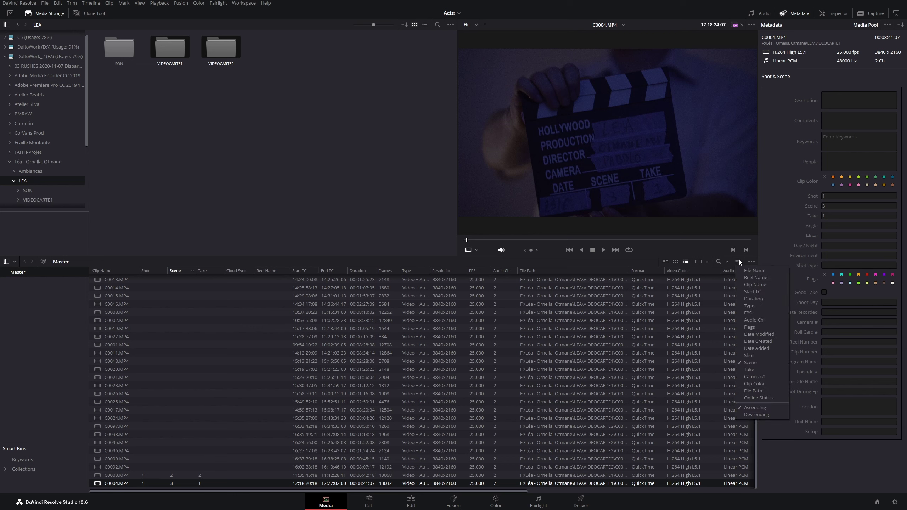
pyautogui.click(751, 262)
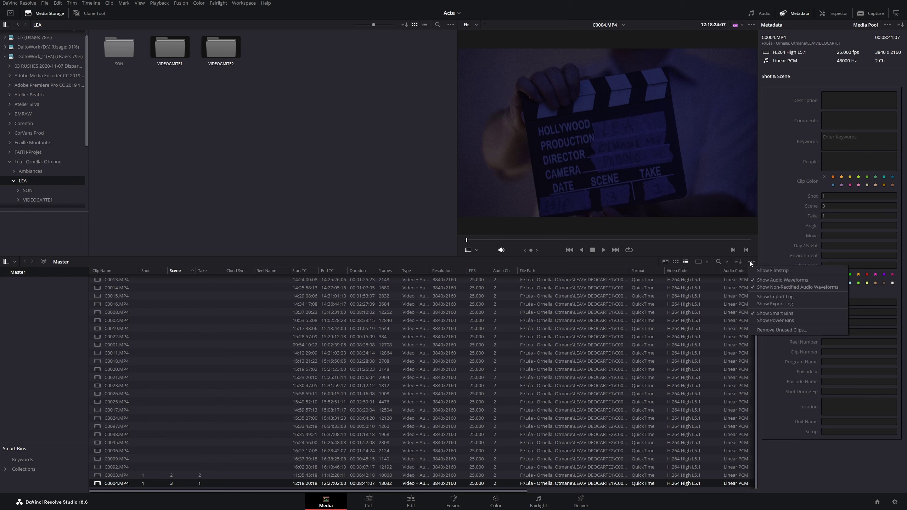
pyautogui.click(751, 262)
pyautogui.click(762, 270)
pyautogui.scroll(-3, 338, 452)
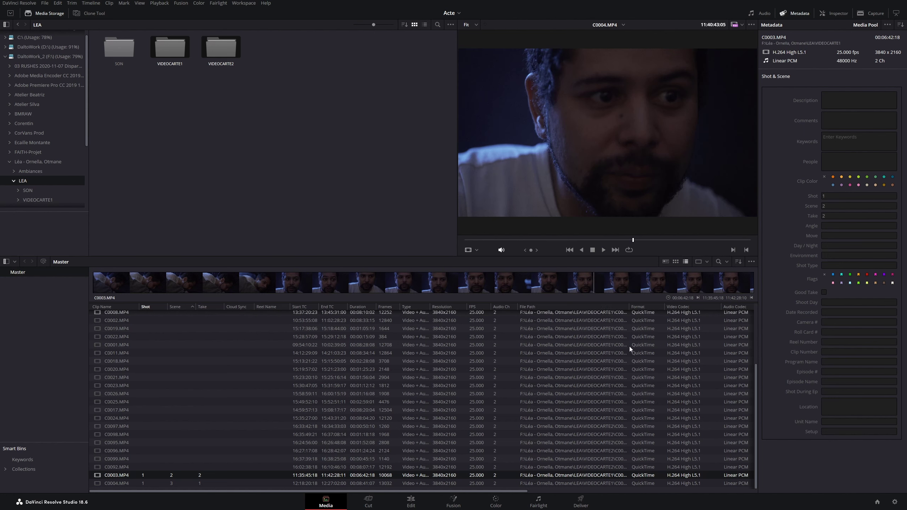
pyautogui.click(752, 261)
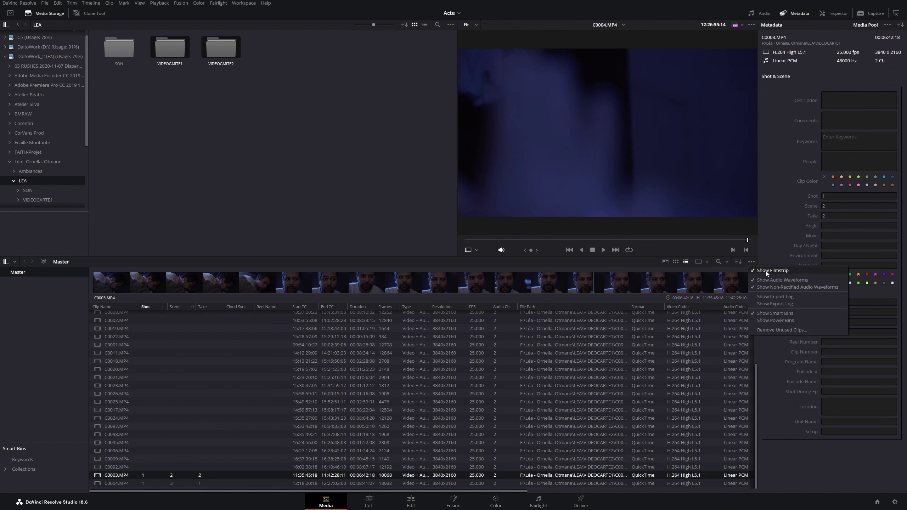
pyautogui.click(765, 271)
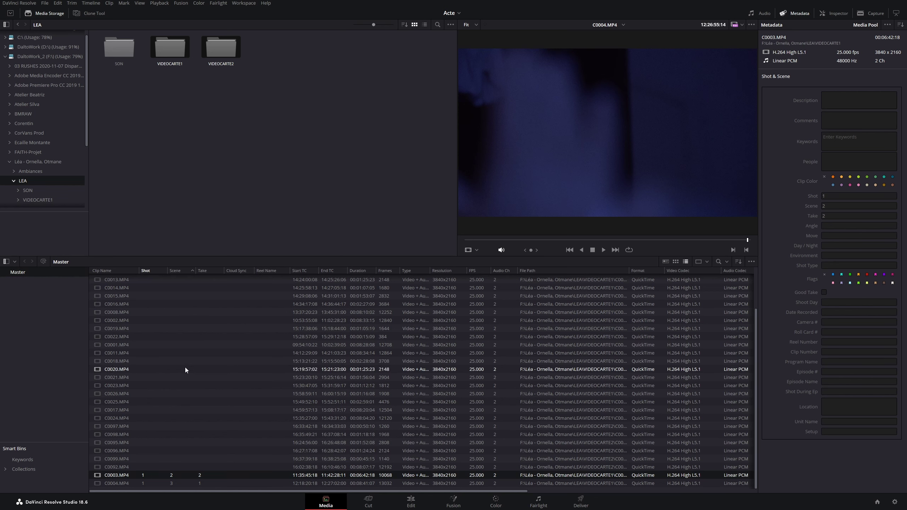
# Create a new bin under Master named 'Plan 2'.
pyautogui.rightClick(29, 312)
pyautogui.click(46, 317)
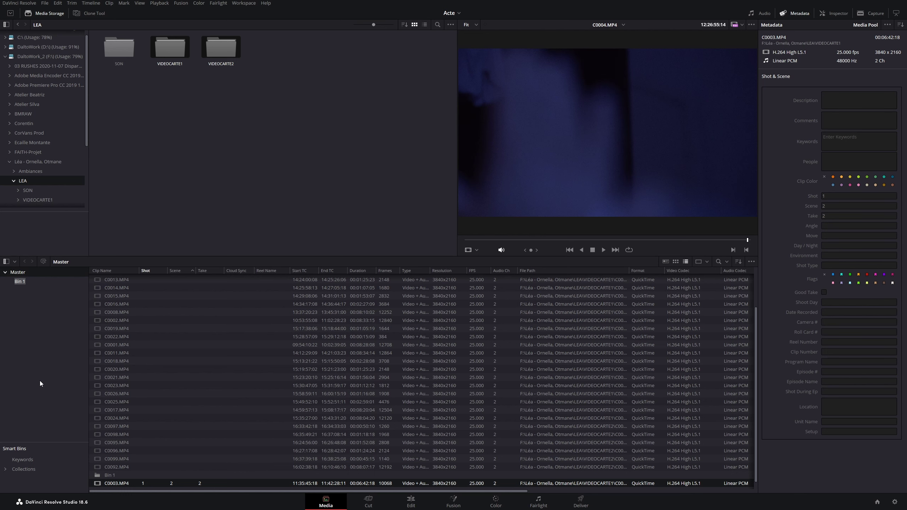
pyautogui.write('Plan')
pyautogui.write(' 2')
pyautogui.press('Return')
# Move clip C0003.MP4 from Master into the Plan 2 bin and check its contents.
pyautogui.click(42, 285)
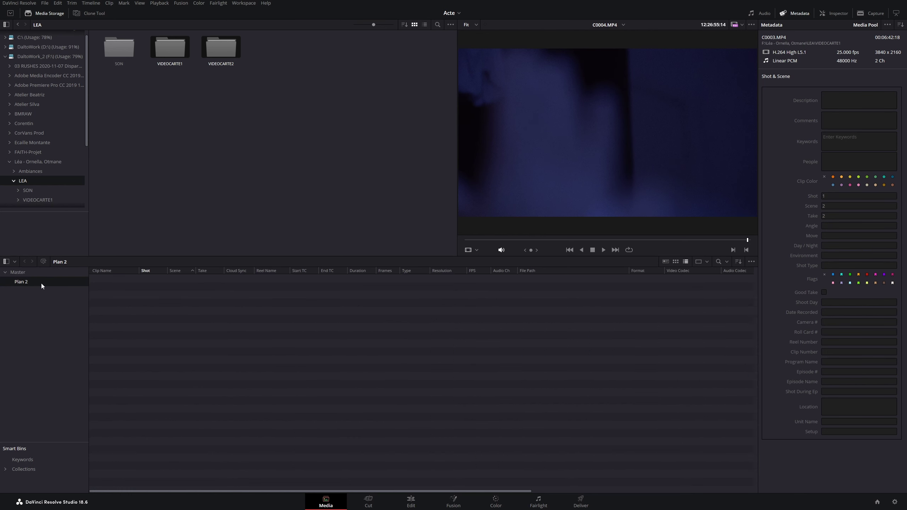
pyautogui.click(26, 273)
pyautogui.scroll(-1, 134, 443)
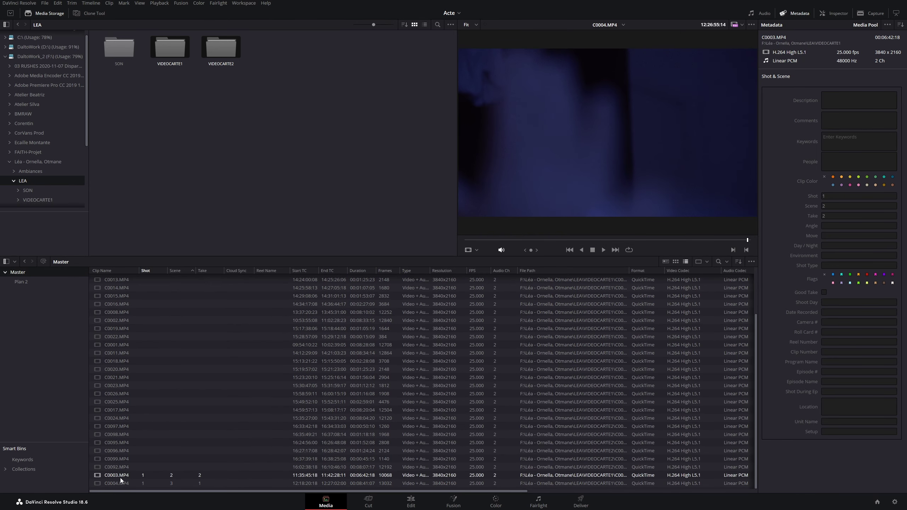
pyautogui.moveTo(121, 478)
pyautogui.mouseDown()
pyautogui.moveTo(6, 341)
pyautogui.moveTo(21, 281)
pyautogui.mouseUp()
pyautogui.click(32, 283)
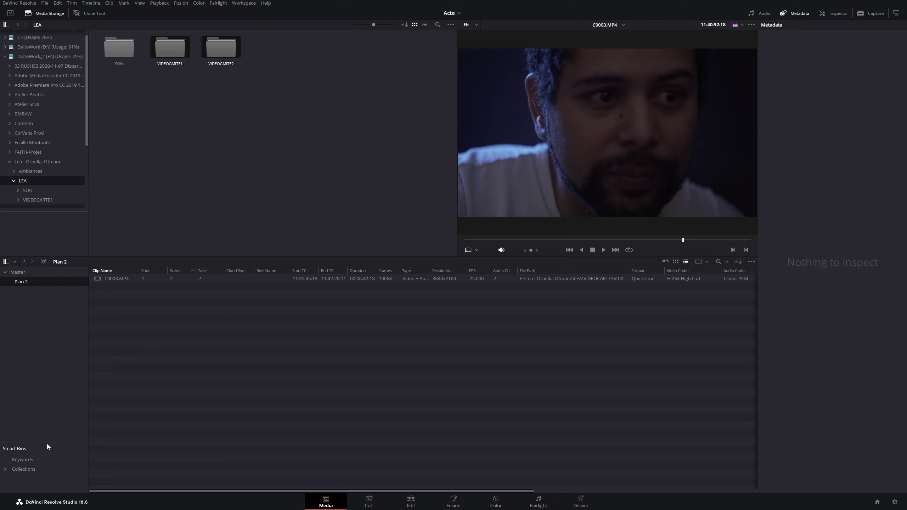
# Enlarge the Smart Bins area and browse the Video and Audio Only collections.
pyautogui.moveTo(48, 443); pyautogui.dragTo(48, 354)
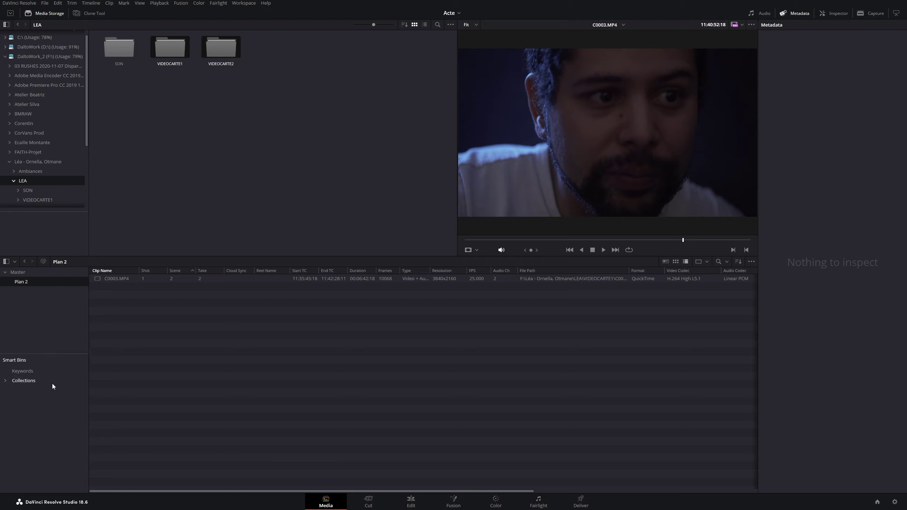
pyautogui.click(5, 380)
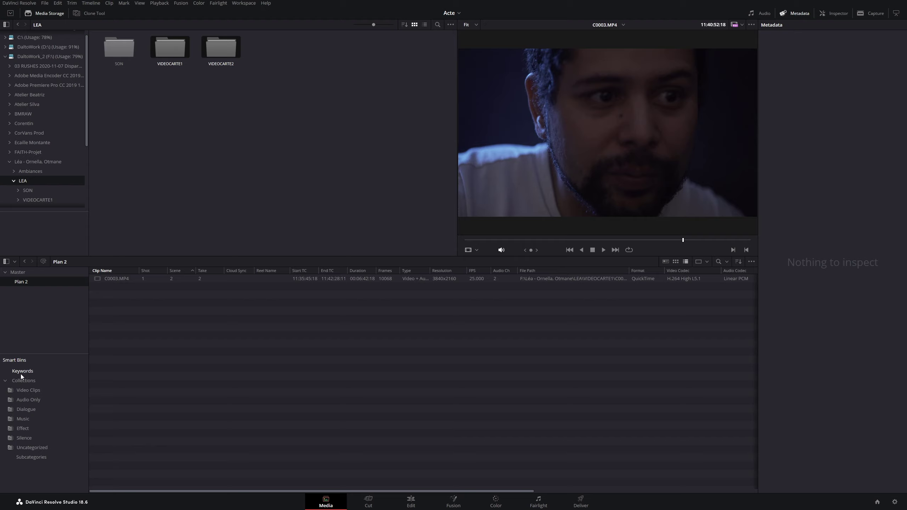
pyautogui.click(37, 390)
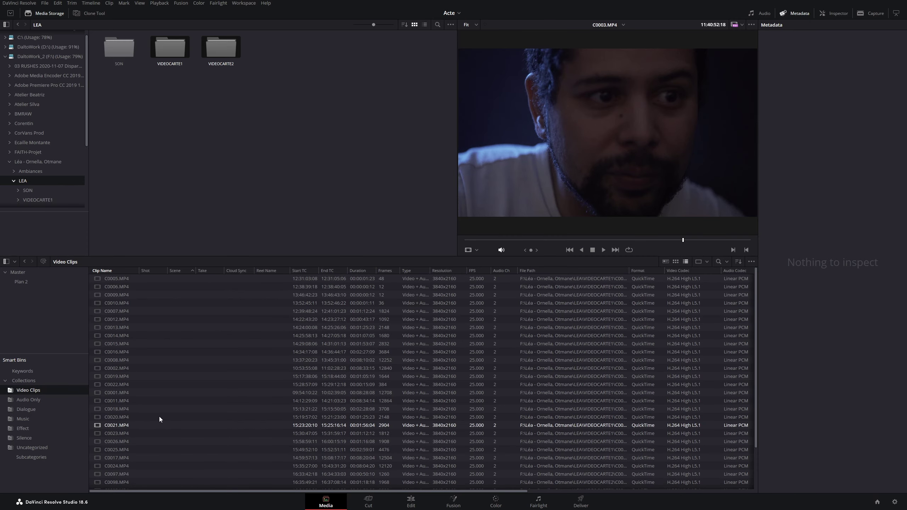
pyautogui.scroll(-3, 158, 417)
pyautogui.scroll(3, 164, 465)
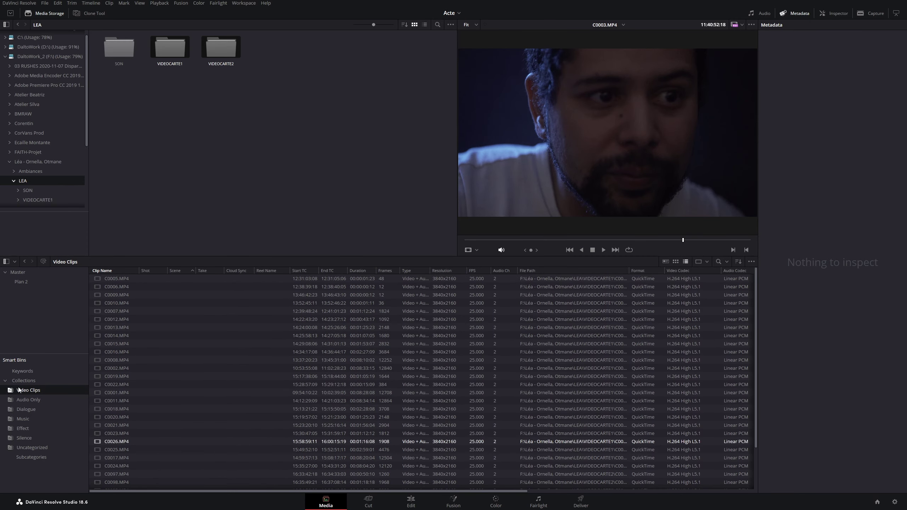
pyautogui.click(36, 401)
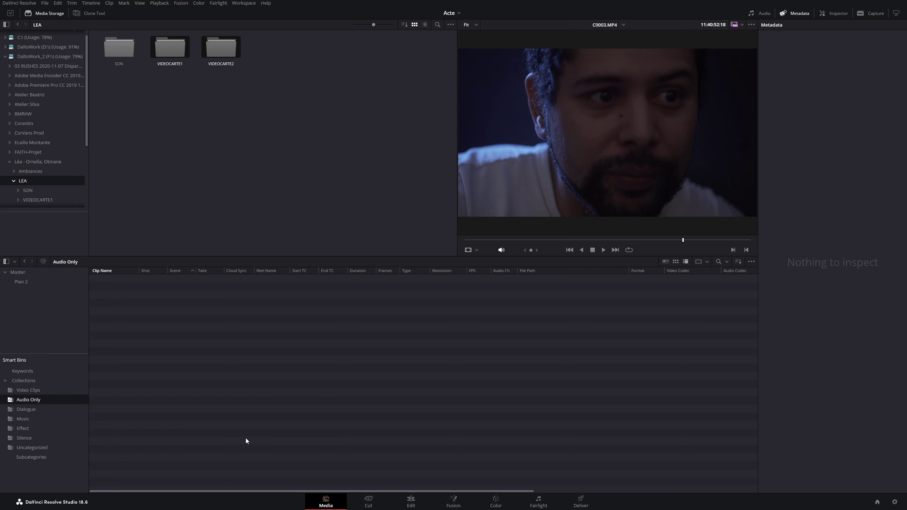
# Import the SON folder and review the Audio Only, Dialogue, Music, Effect, Silence and Uncategorized collections.
pyautogui.click(18, 273)
pyautogui.moveTo(119, 42); pyautogui.dragTo(232, 348)
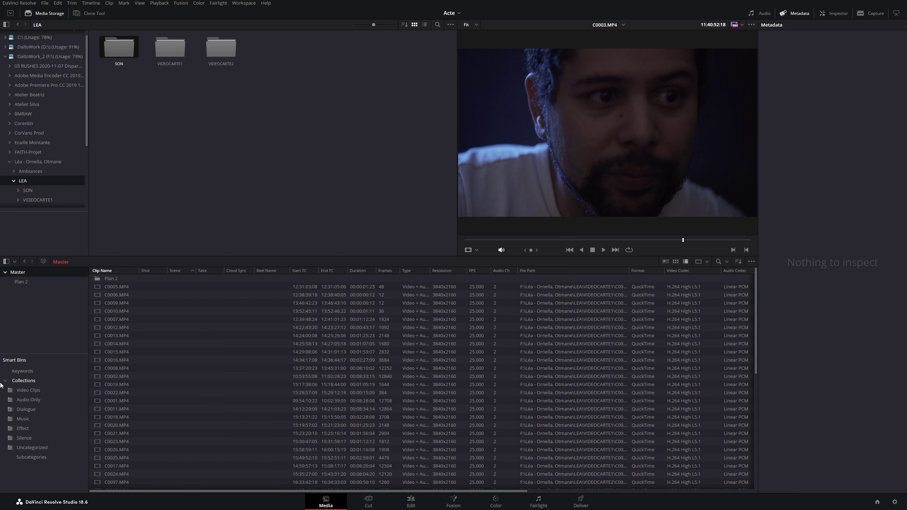
pyautogui.click(35, 401)
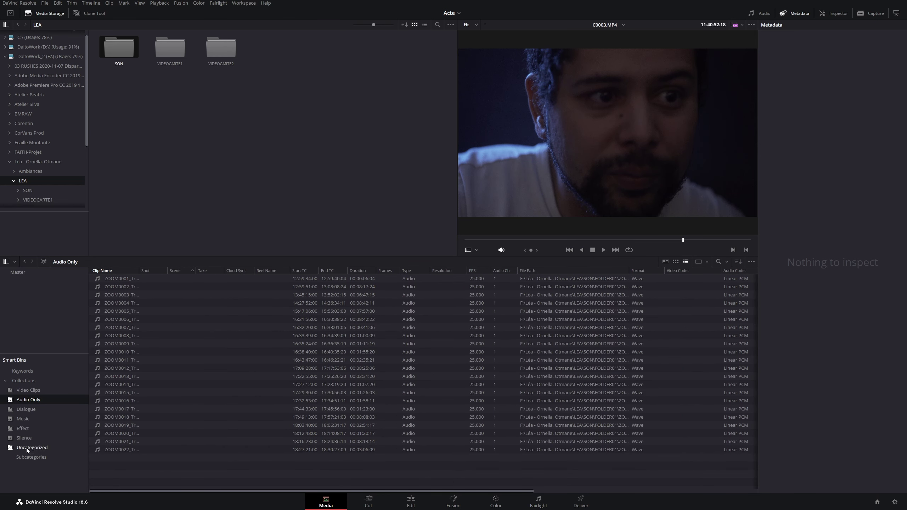
pyautogui.click(31, 409)
pyautogui.click(26, 420)
pyautogui.click(29, 428)
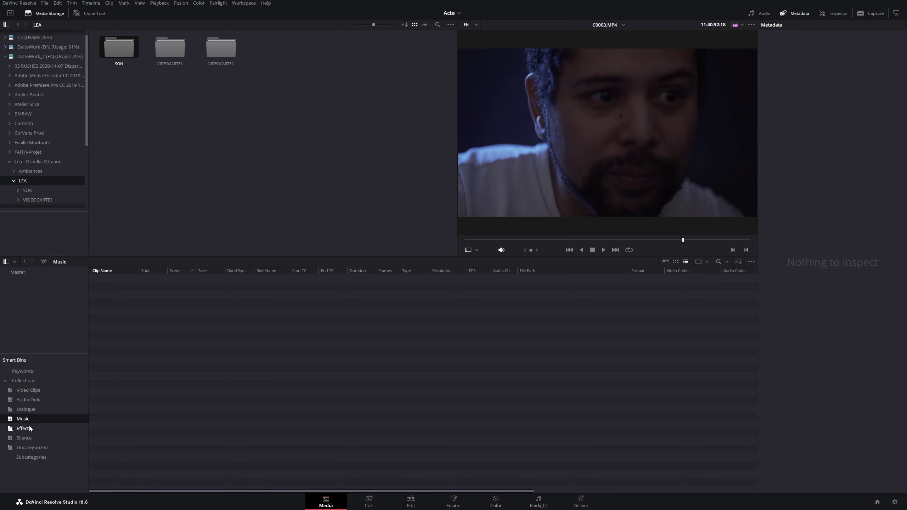
pyautogui.click(33, 439)
pyautogui.click(45, 449)
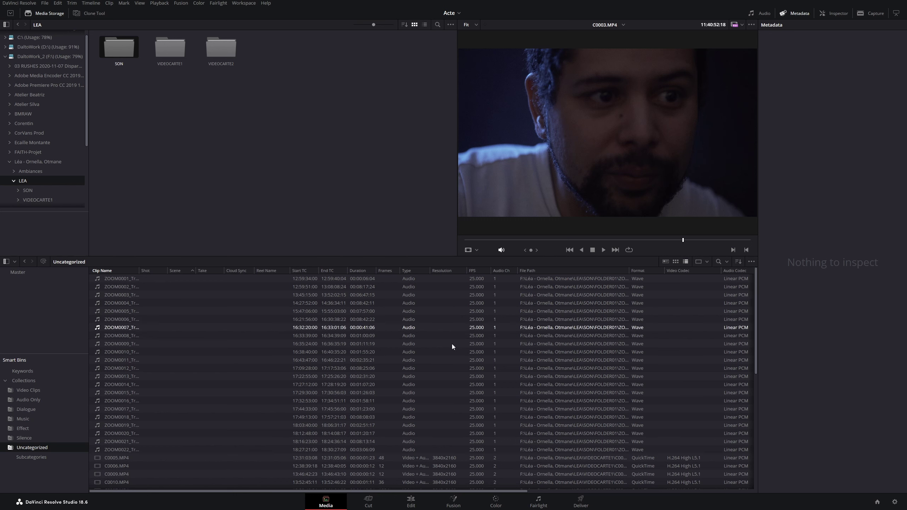
pyautogui.click(20, 273)
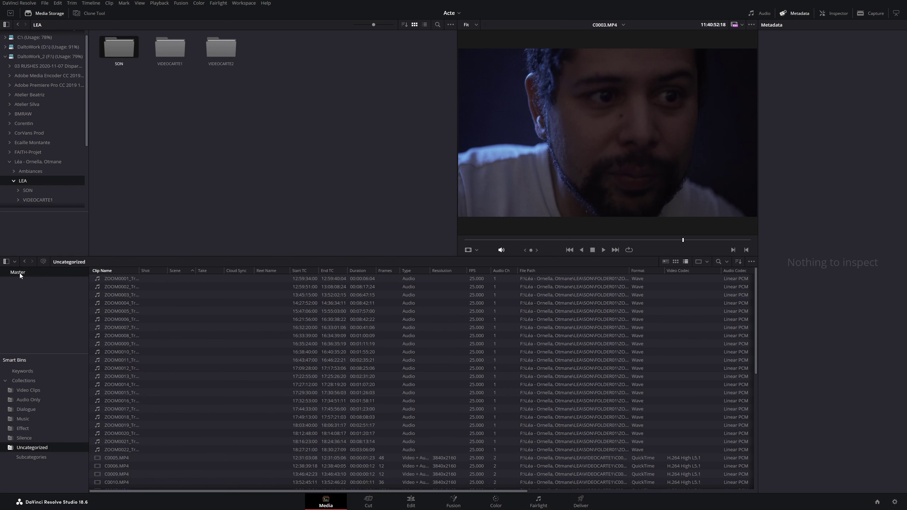
# Start a new smart bin with the rule Metadata - Shot & Scene, Scene contains 2.
pyautogui.rightClick(26, 469)
pyautogui.click(71, 481)
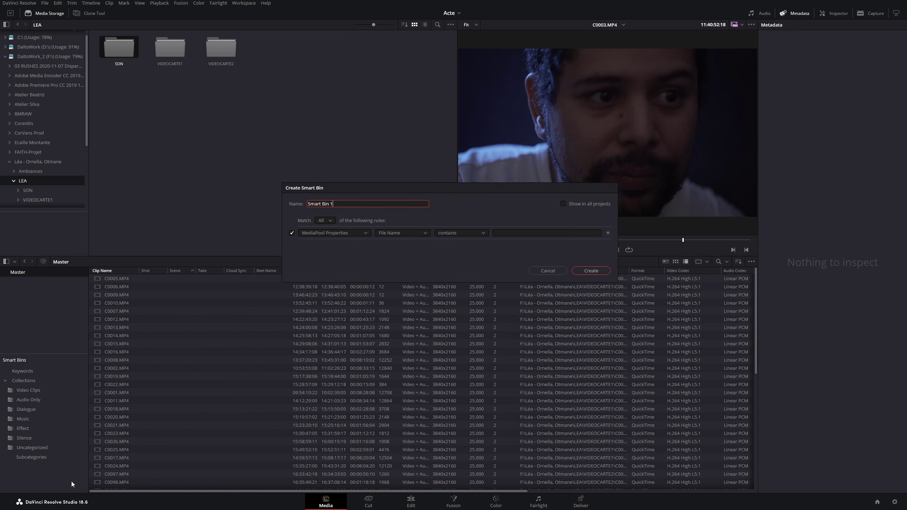
pyautogui.click(508, 277)
pyautogui.click(366, 232)
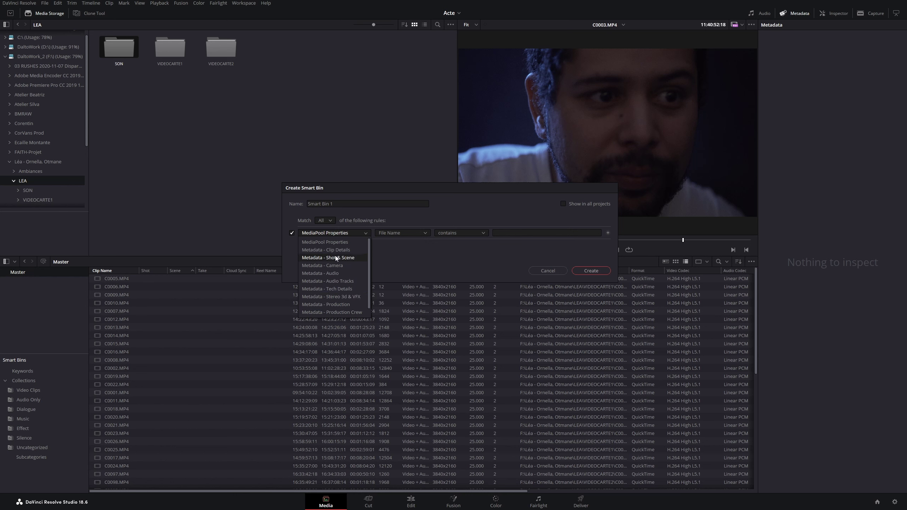
pyautogui.click(339, 258)
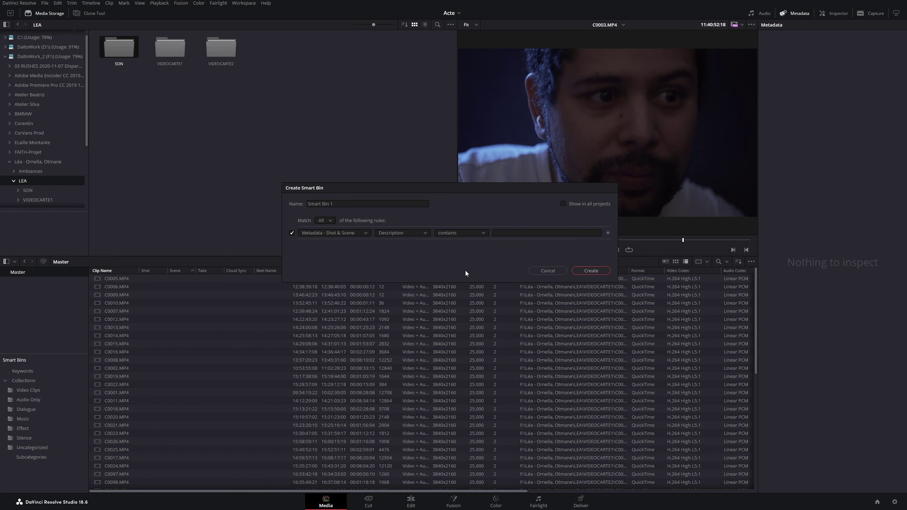
pyautogui.click(417, 233)
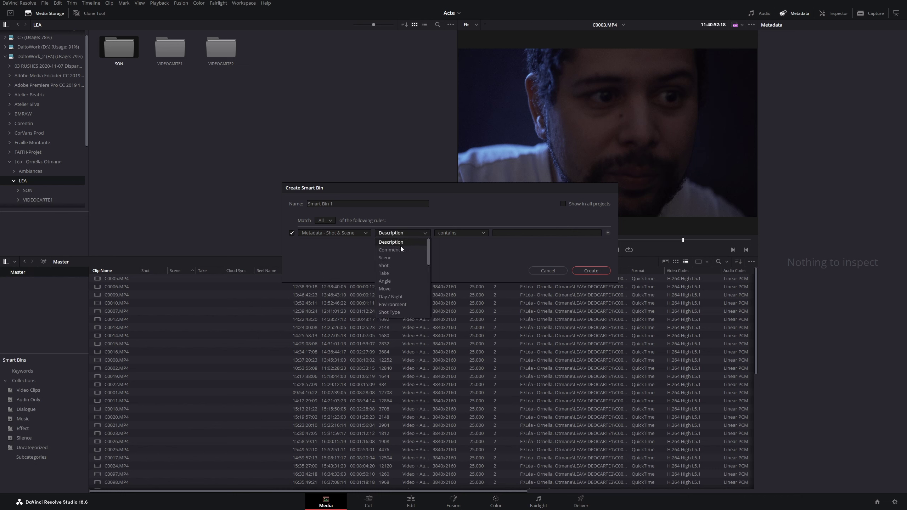
pyautogui.click(392, 258)
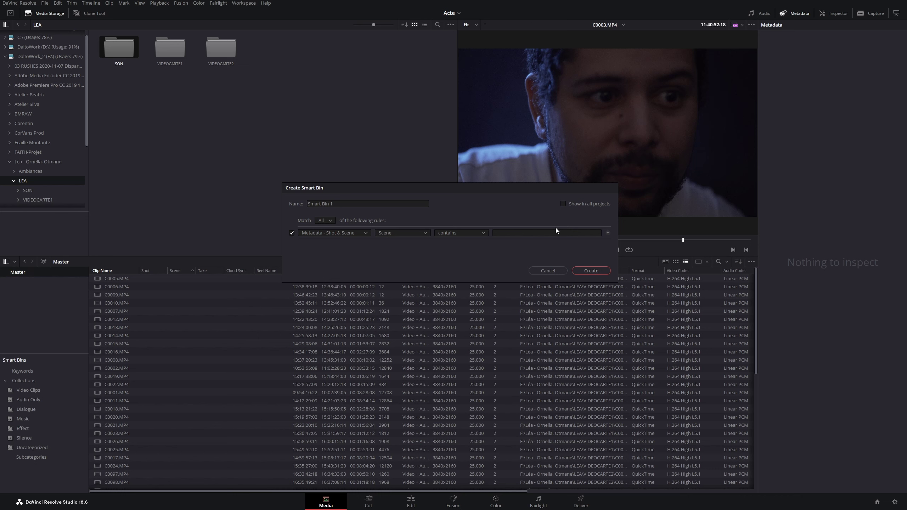
pyautogui.click(545, 232)
pyautogui.write('2')
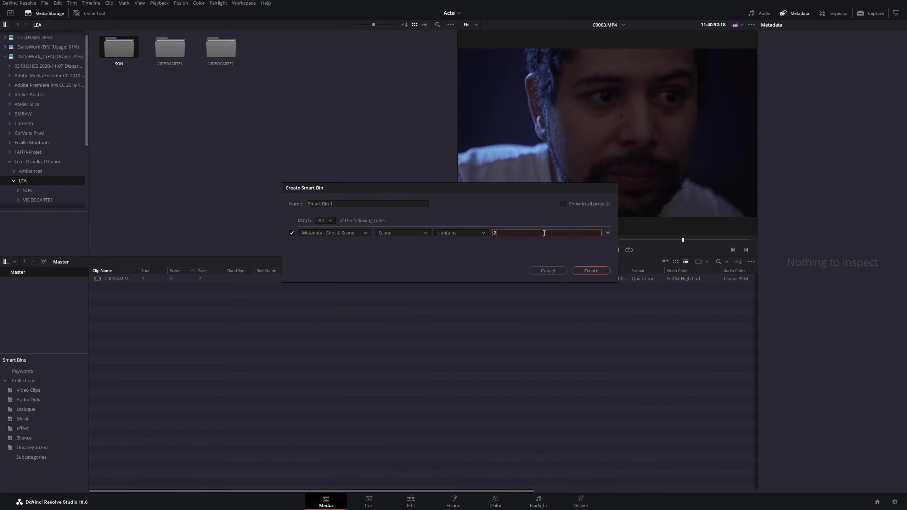
# Name the smart bin 'Plan 2', create it, and go back to Master.
pyautogui.click(353, 206)
pyautogui.tripleClick(353, 206)
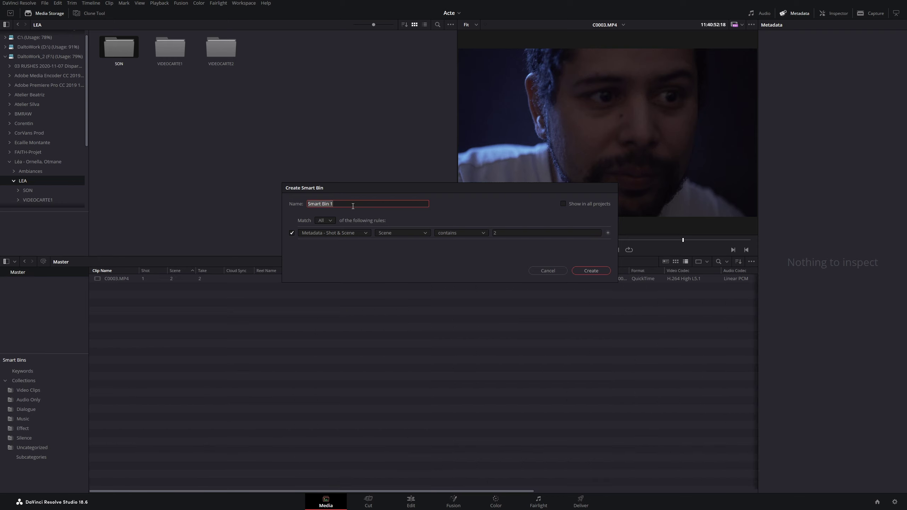
pyautogui.write('Plan 2')
pyautogui.click(456, 258)
pyautogui.click(586, 272)
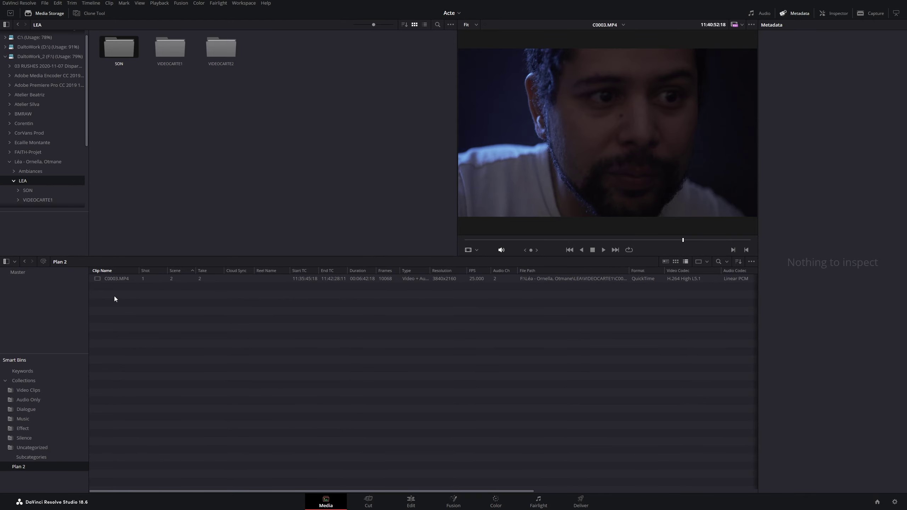
pyautogui.click(17, 272)
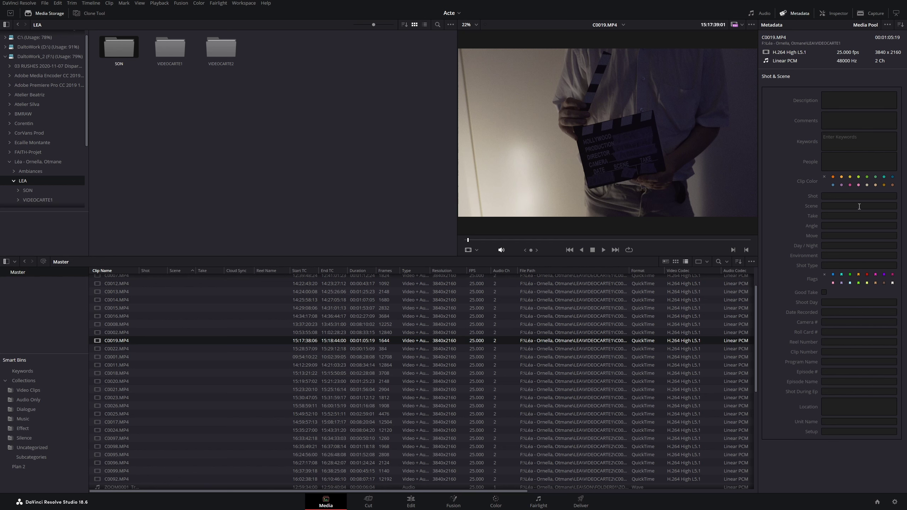
# Enter Shot 1, Scene 2, Take 1 for C0019 and confirm it in the Plan 2 smart bin.
pyautogui.click(827, 197)
pyautogui.click(826, 207)
pyautogui.write('21')
pyautogui.press('BackSpace')
pyautogui.click(826, 216)
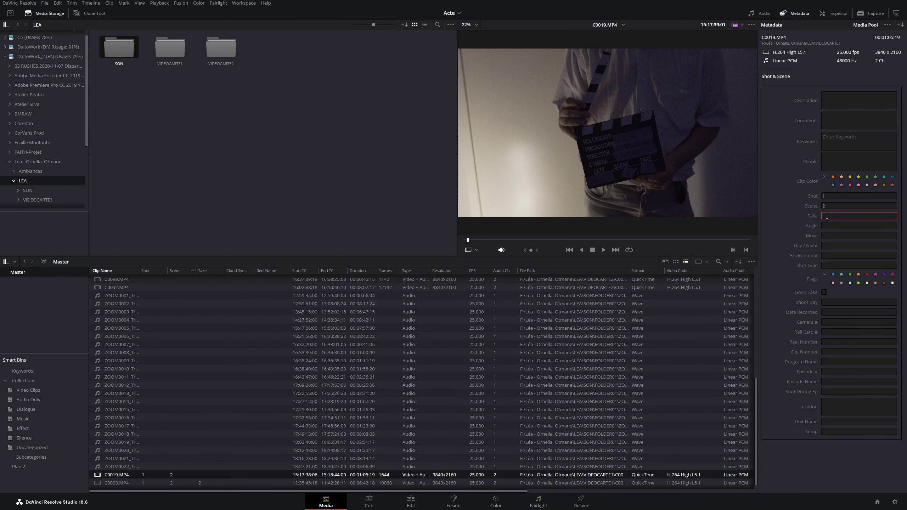
pyautogui.write('1')
pyautogui.press('Return')
pyautogui.click(20, 466)
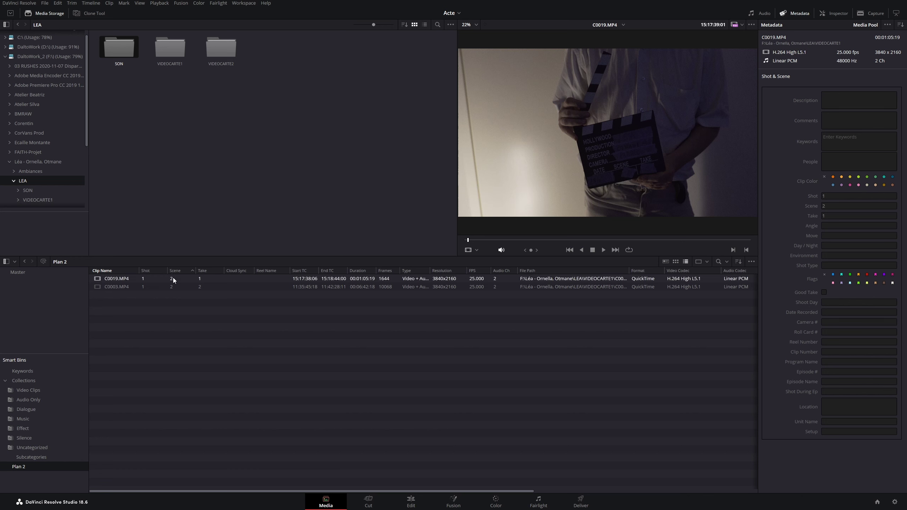
pyautogui.click(5, 380)
pyautogui.click(36, 273)
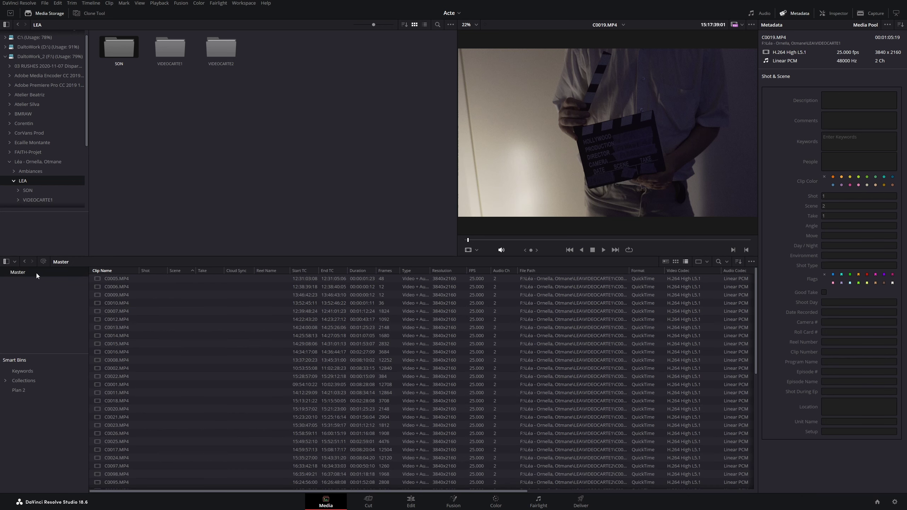
pyautogui.click(147, 344)
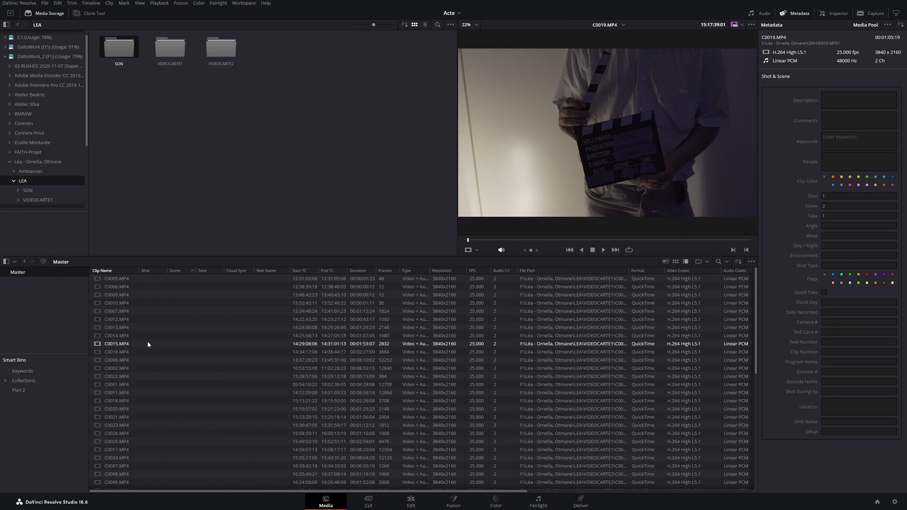
pyautogui.click(181, 327)
pyautogui.click(157, 279)
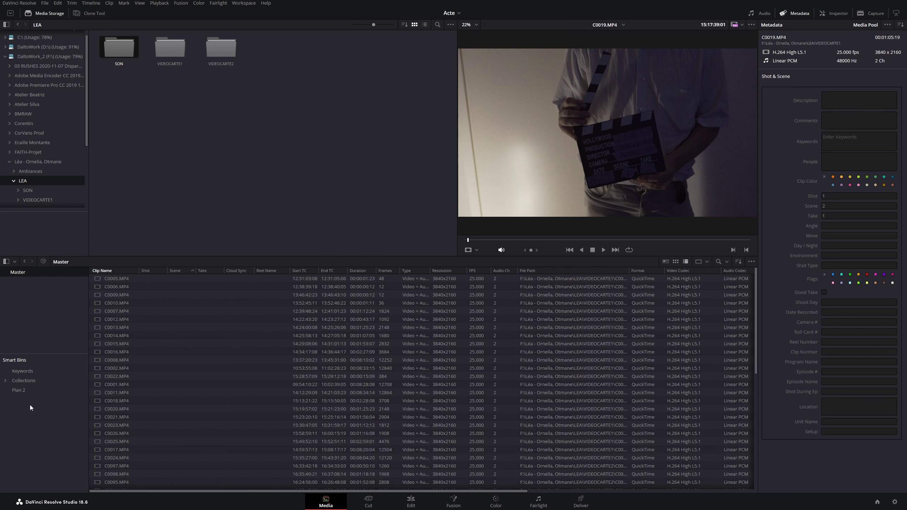
pyautogui.rightClick(40, 303)
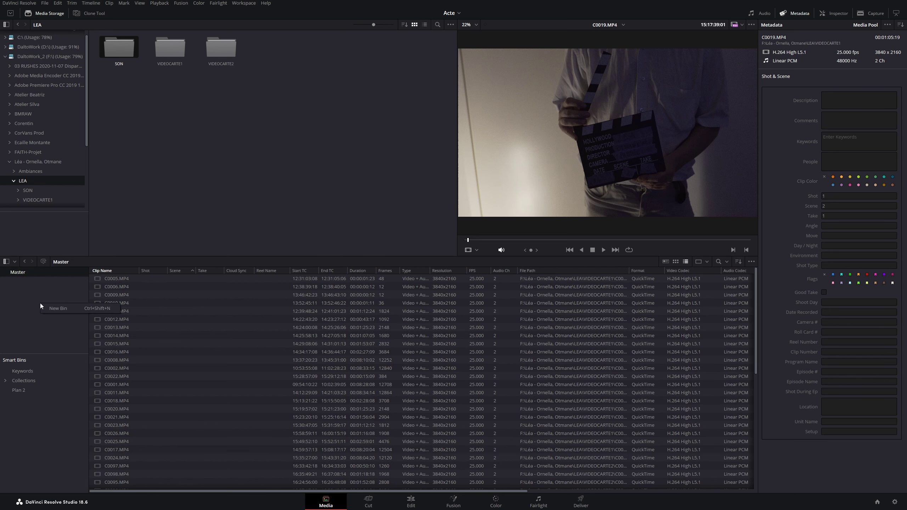
pyautogui.click(59, 292)
pyautogui.rightClick(28, 297)
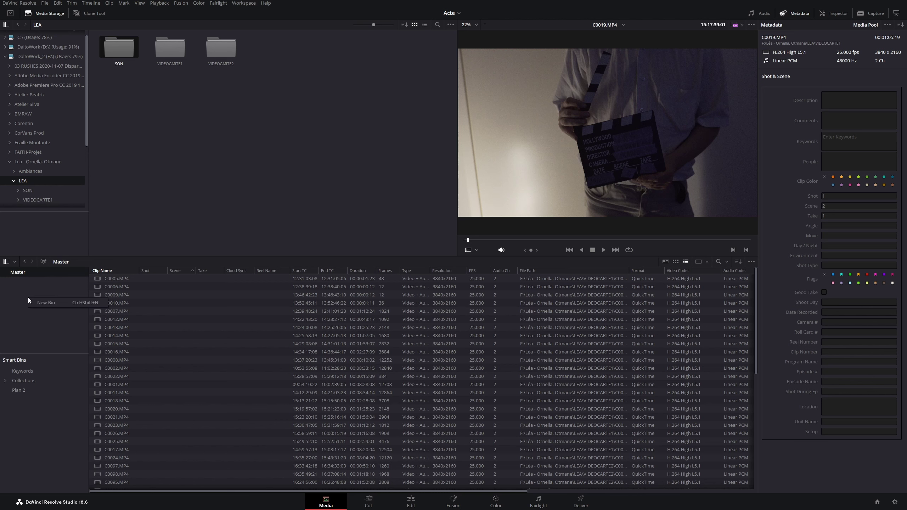
pyautogui.click(54, 303)
pyautogui.write('Favoris ')
pyautogui.write('réalisateur')
pyautogui.press('Return')
pyautogui.click(34, 285)
pyautogui.press('Delete')
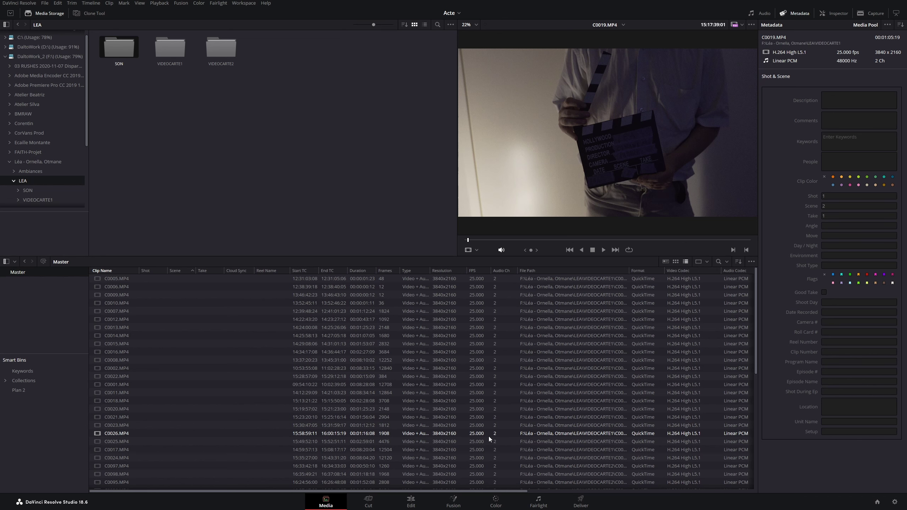
# Play through C0019's bed scene footage, then load C0003 into the viewer.
pyautogui.scroll(-10, 115, 342)
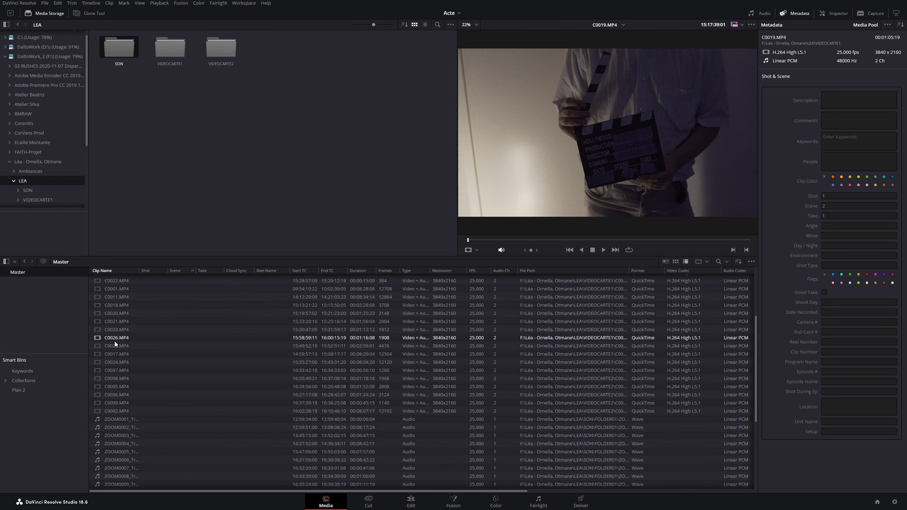
pyautogui.click(123, 468)
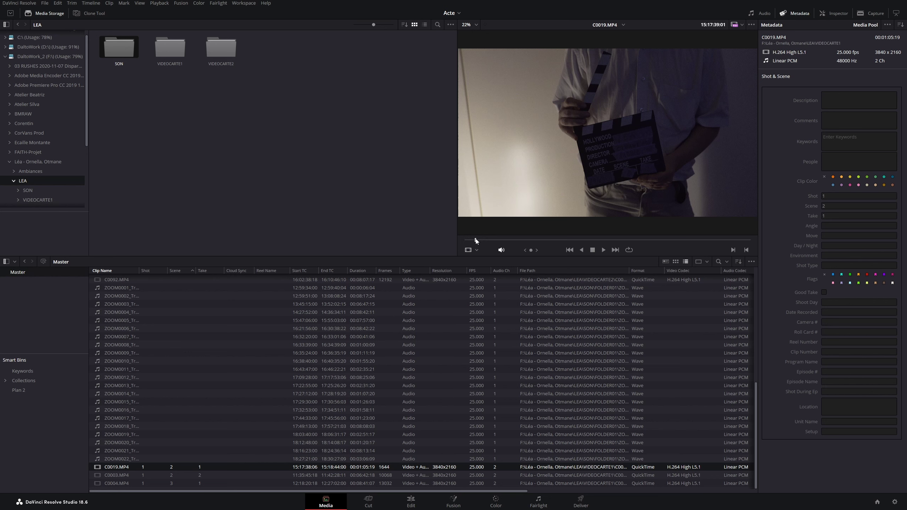
pyautogui.moveTo(476, 240); pyautogui.dragTo(557, 244)
pyautogui.press('space')
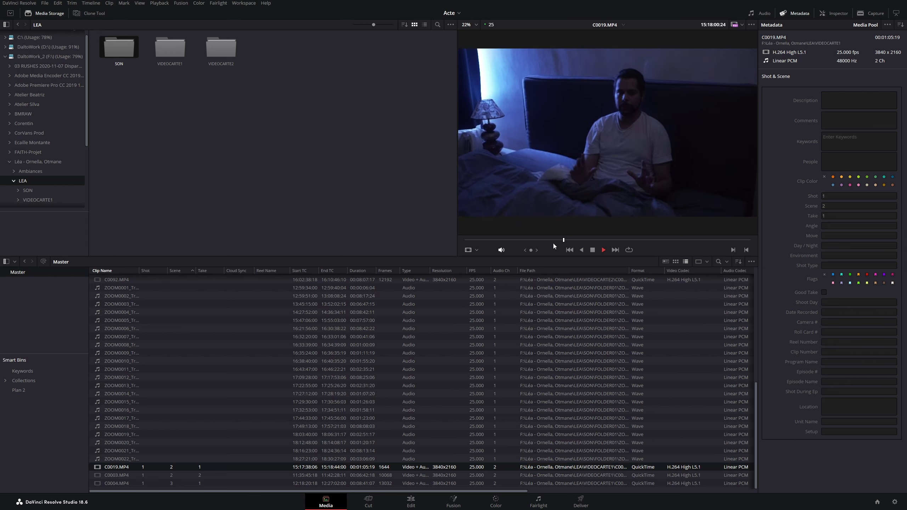
pyautogui.click(611, 241)
pyautogui.press('space')
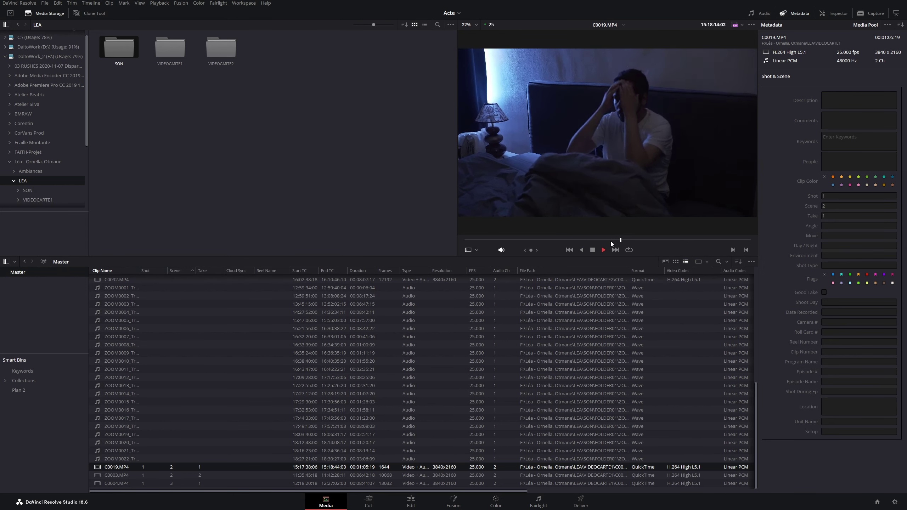
pyautogui.press('space')
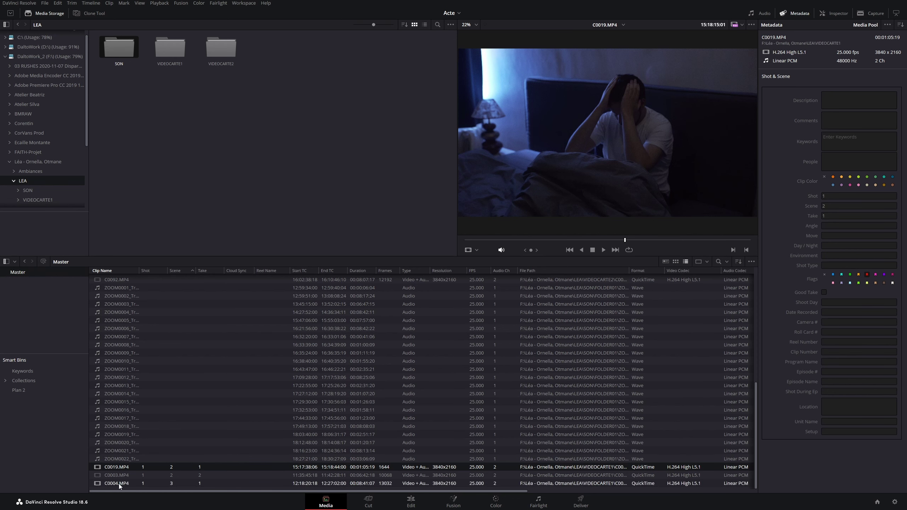
pyautogui.click(154, 476)
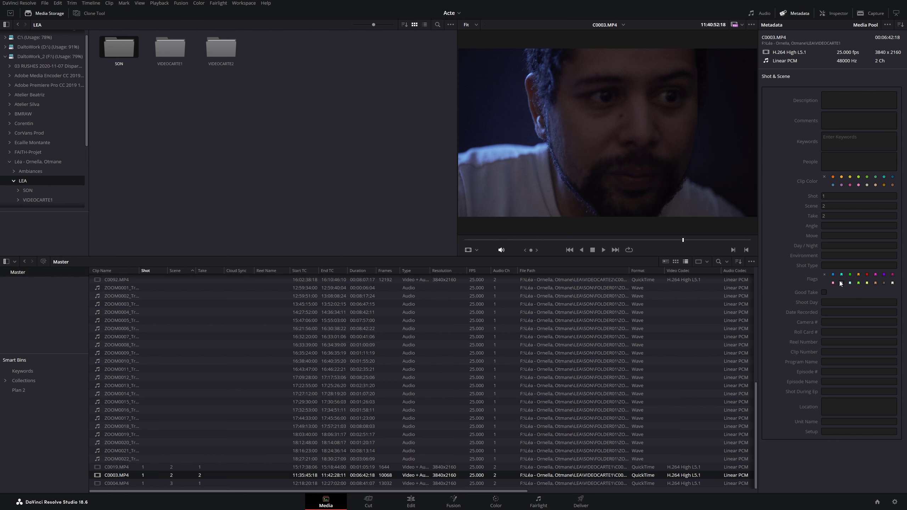
# Scrub C0003 to a chosen frame and mark the clip with a green flag.
pyautogui.moveTo(523, 243); pyautogui.dragTo(549, 243)
pyautogui.press('space')
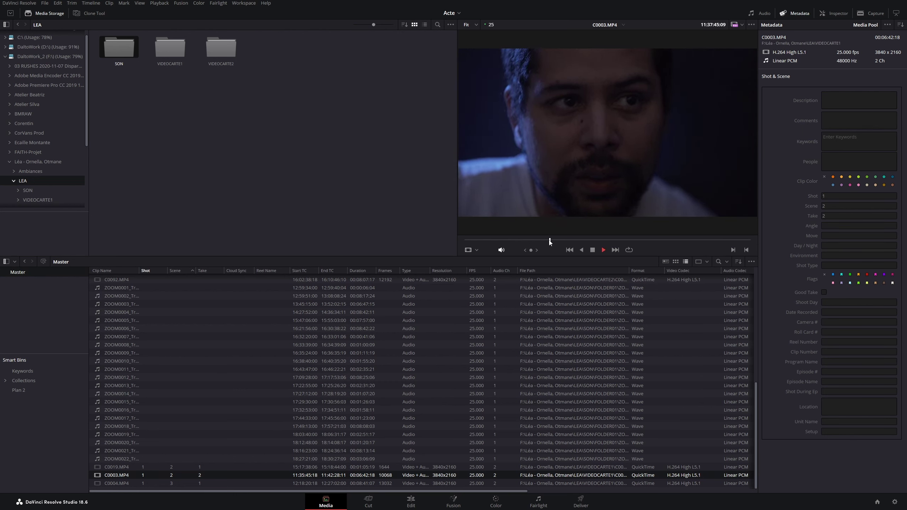
pyautogui.click(578, 240)
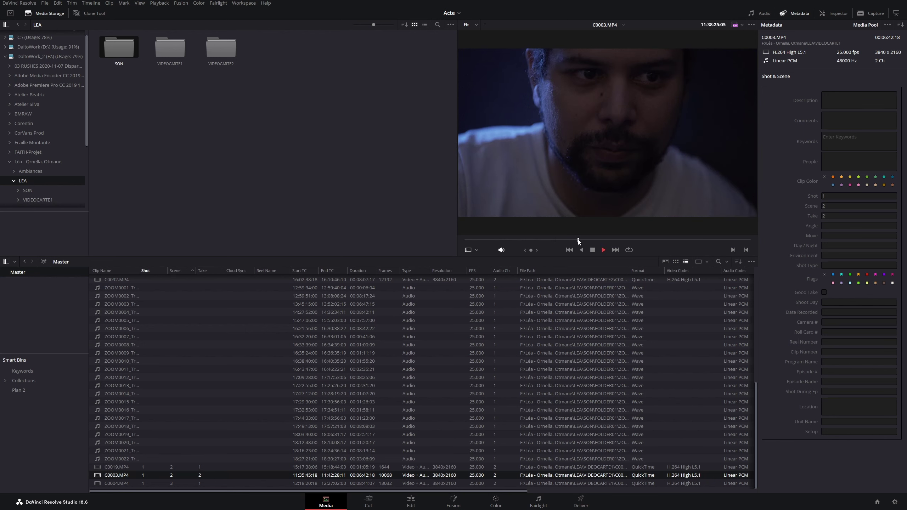
pyautogui.moveTo(579, 242); pyautogui.dragTo(589, 240)
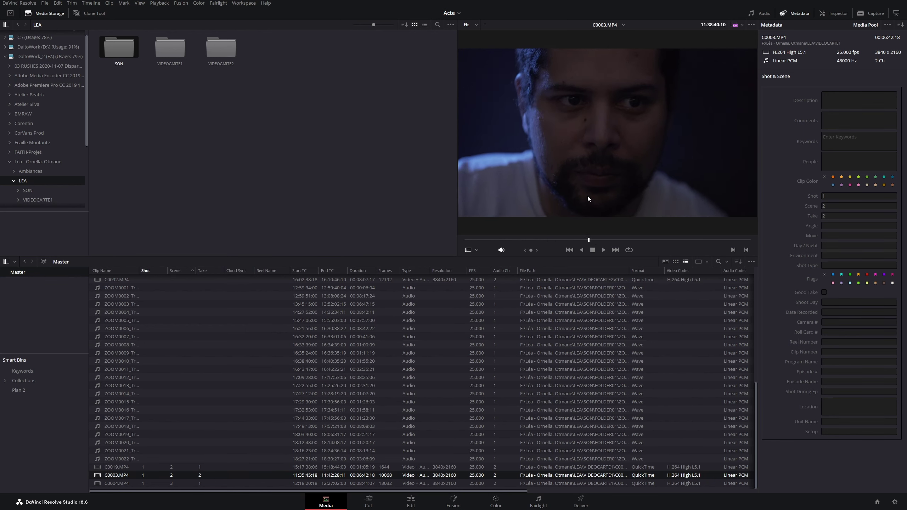
pyautogui.click(851, 275)
# Move the clip list's Flags column to sit directly after the Take column.
pyautogui.rightClick(237, 271)
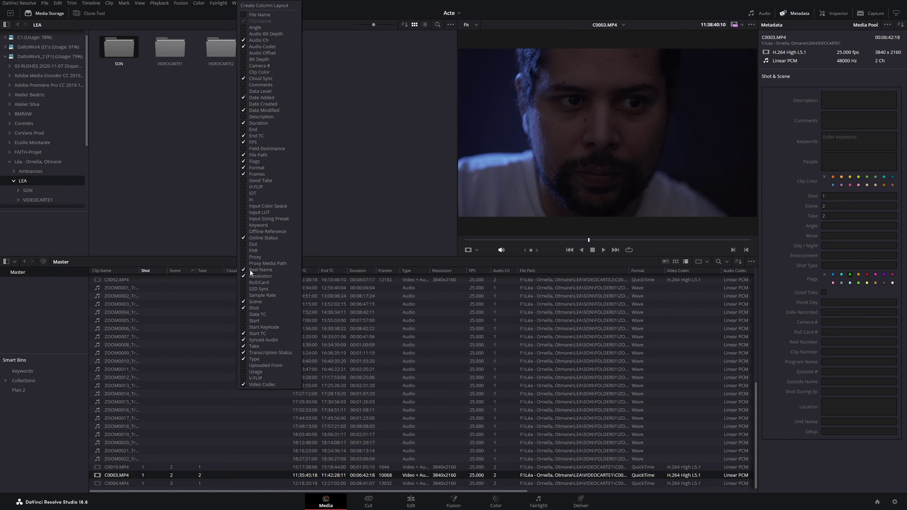
pyautogui.click(364, 263)
pyautogui.moveTo(311, 492); pyautogui.dragTo(510, 492)
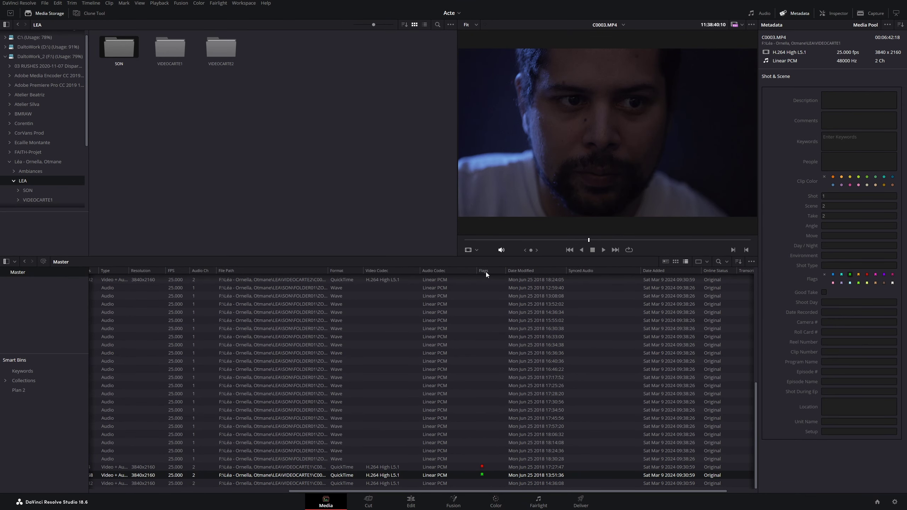
pyautogui.moveTo(486, 272); pyautogui.dragTo(107, 275)
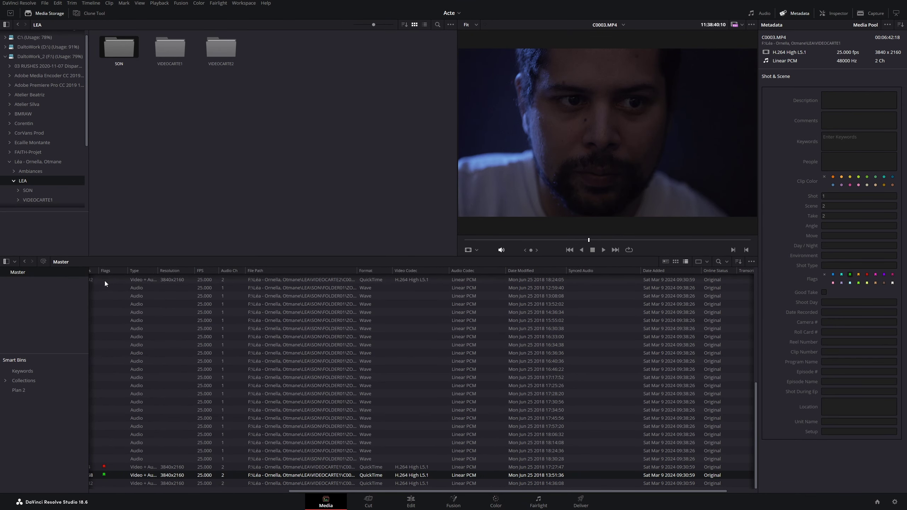
pyautogui.moveTo(463, 492); pyautogui.dragTo(228, 493)
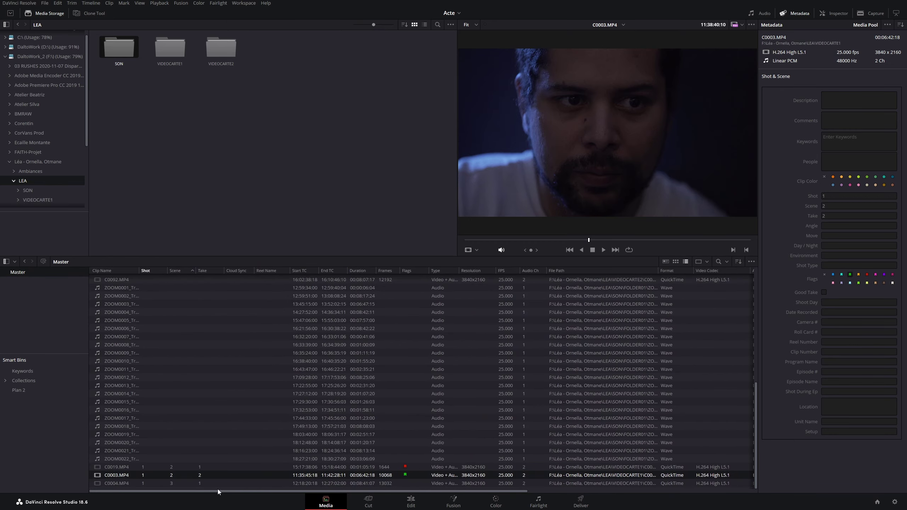
pyautogui.moveTo(411, 271); pyautogui.dragTo(231, 271)
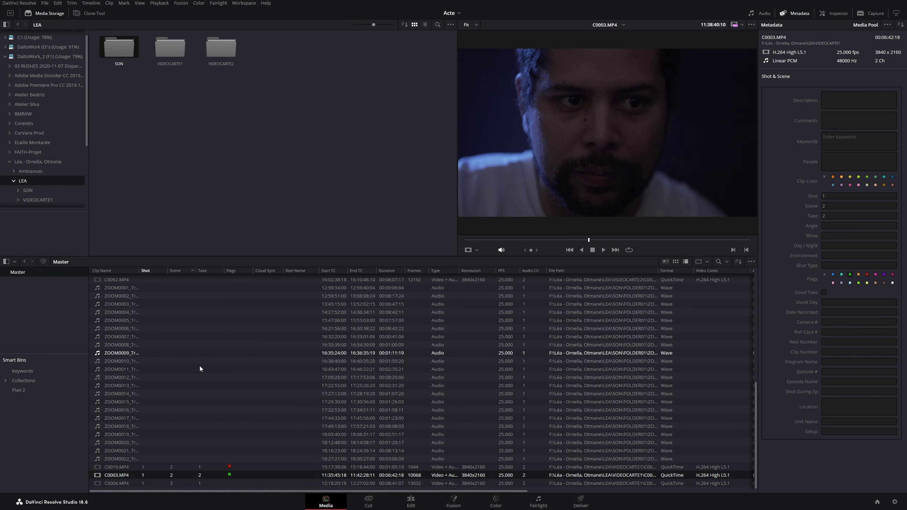
pyautogui.scroll(5, 200, 379)
pyautogui.scroll(5, 202, 380)
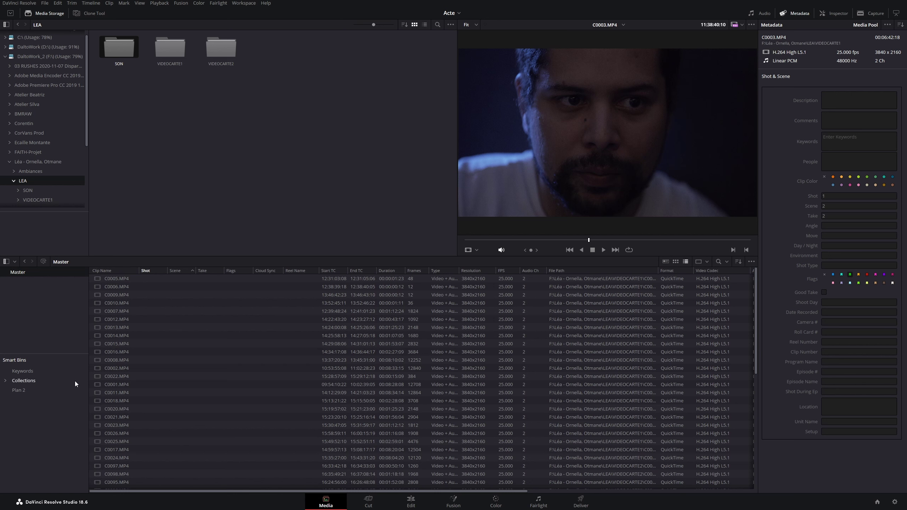
# Load C0002.MP4, skim to the man talking, and add a marker at 10:56:34:21.
pyautogui.click(107, 370)
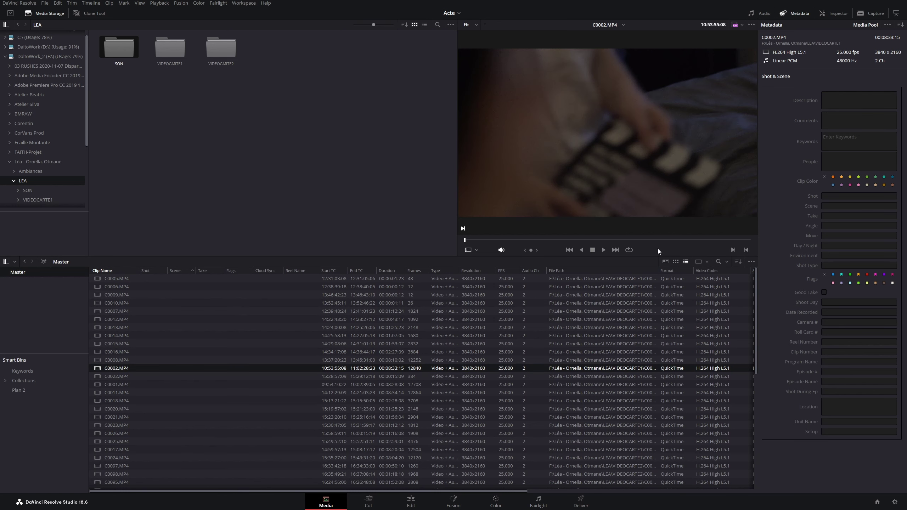
pyautogui.moveTo(531, 243); pyautogui.dragTo(553, 243)
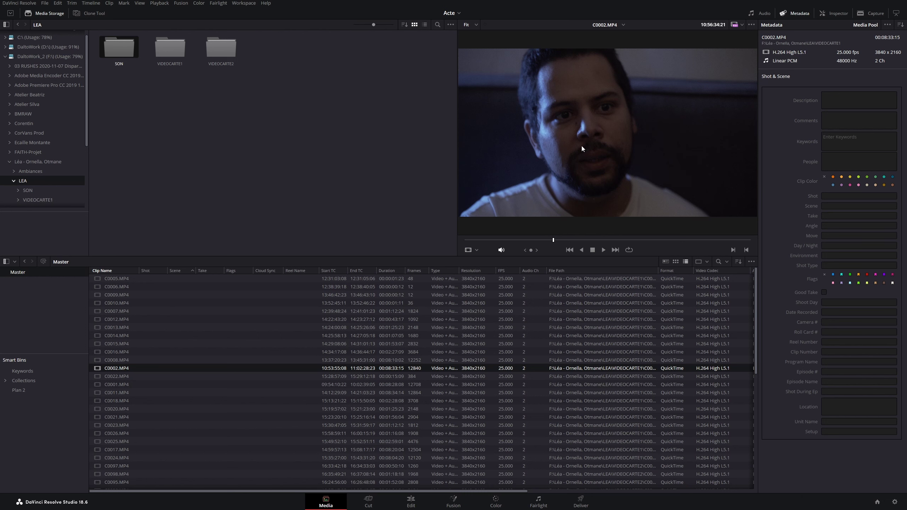
pyautogui.press('m')
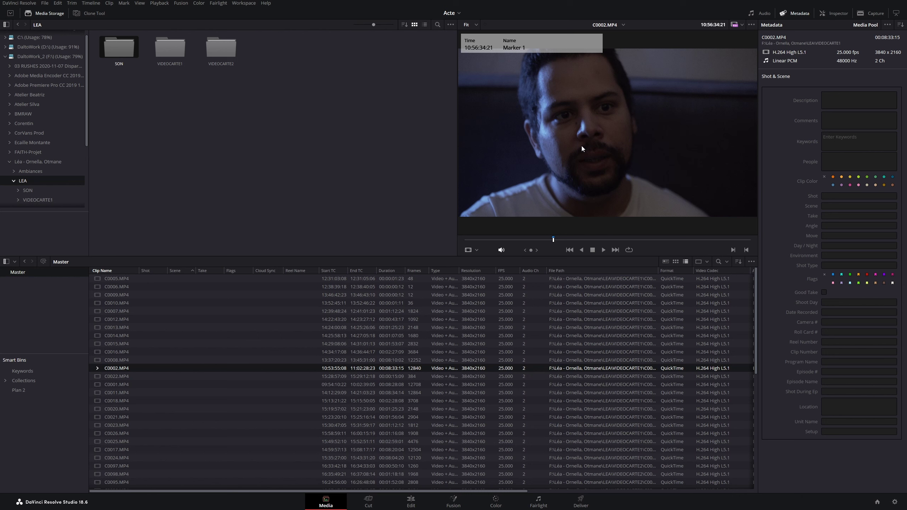
pyautogui.press('m')
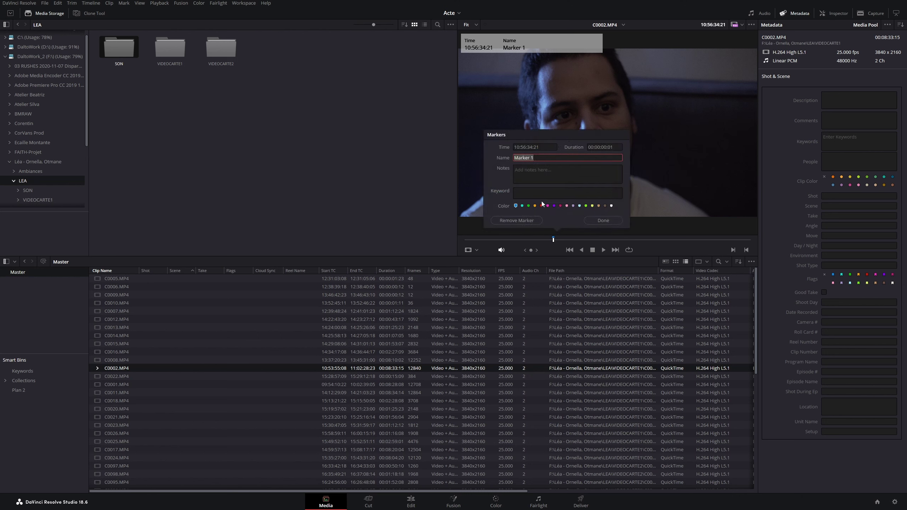
# Name the marker for the actor's convincing take, note 'Regard intéressant', and make it green.
pyautogui.write('O')
pyautogui.write('tmane convain')
pyautogui.write('cant(r')
pyautogui.click(533, 177)
pyautogui.write('Regard inté')
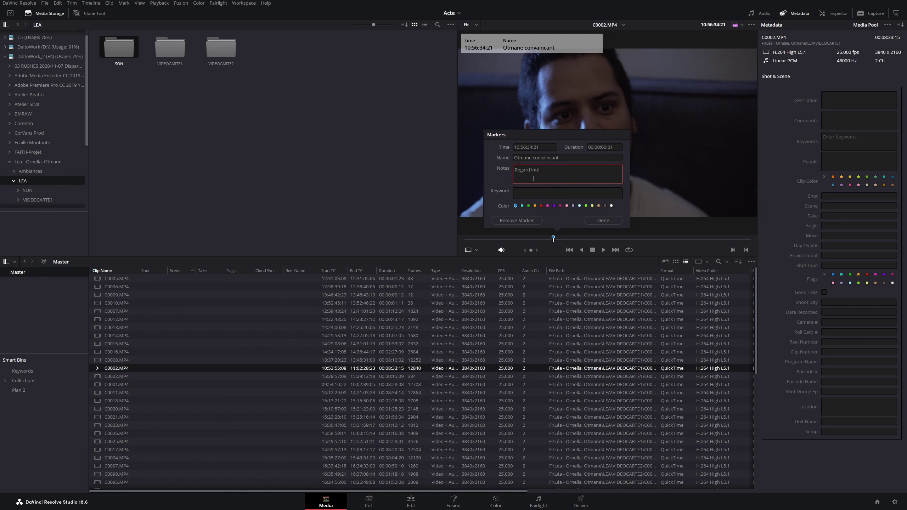
pyautogui.write('ress')
pyautogui.write('ant')
pyautogui.click(528, 206)
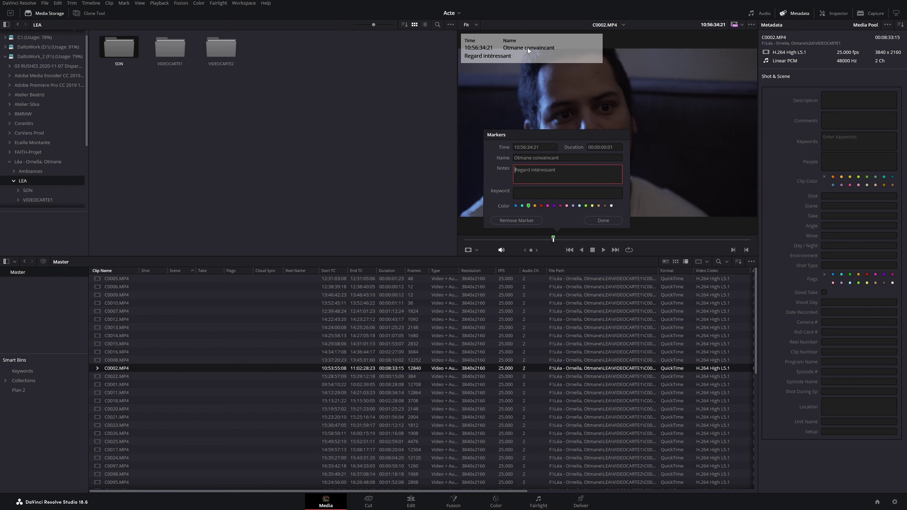
pyautogui.click(603, 221)
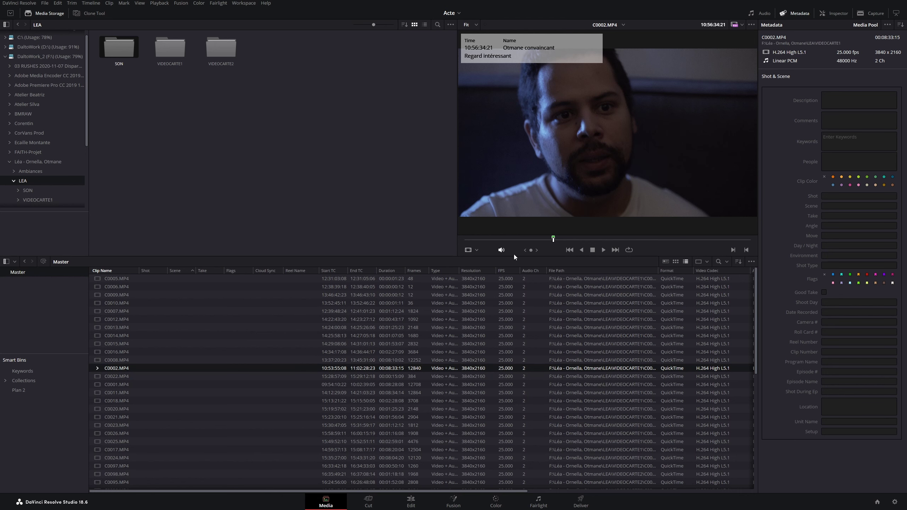
pyautogui.click(97, 369)
# Select C0002's marker, play from it, and review its details.
pyautogui.click(135, 375)
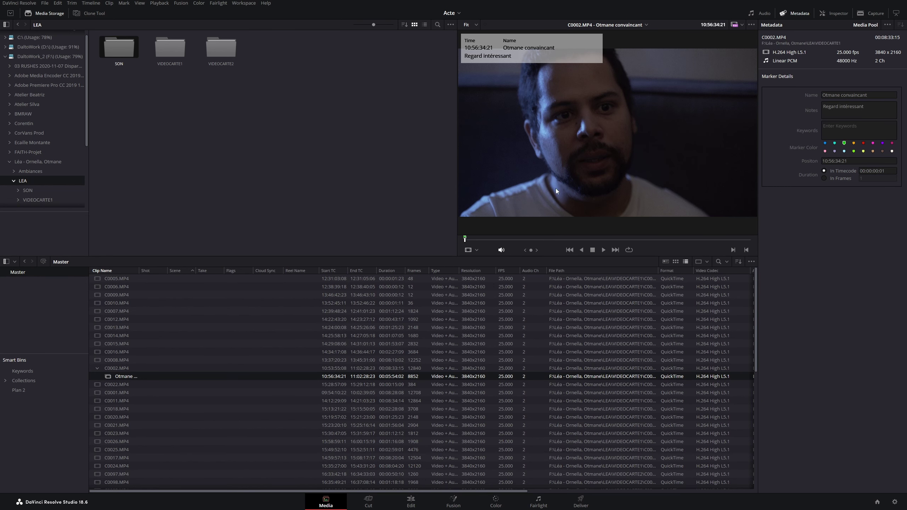
pyautogui.press('space')
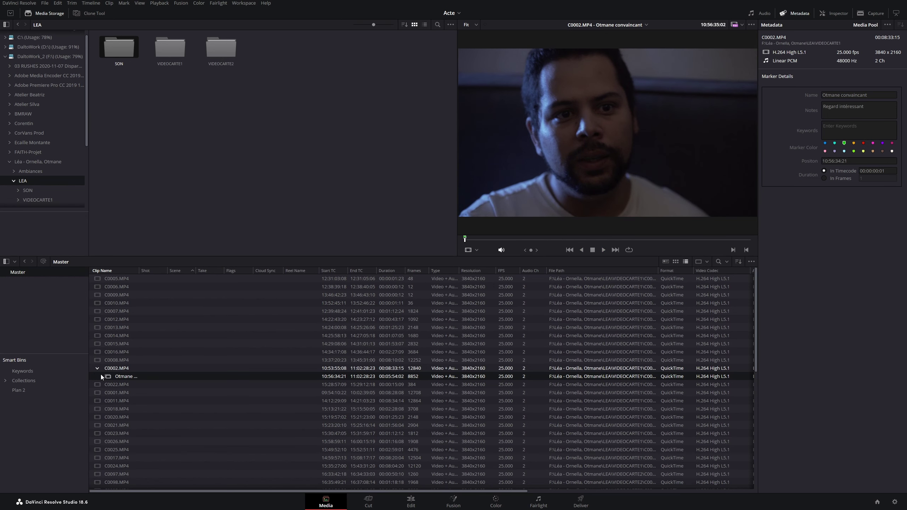
pyautogui.click(97, 368)
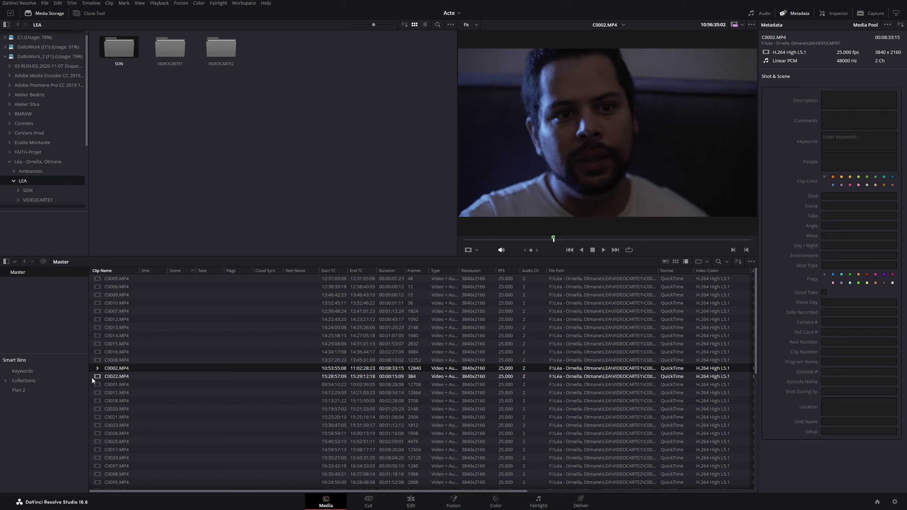
pyautogui.click(98, 368)
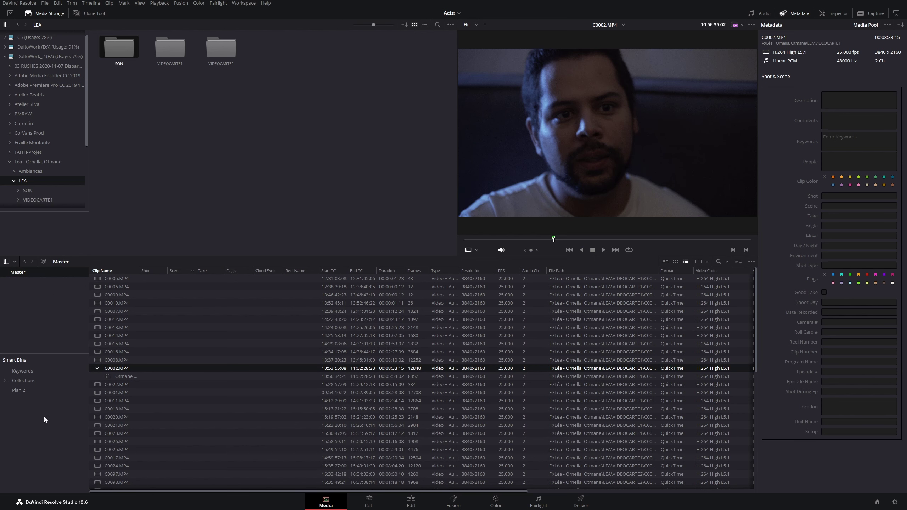
pyautogui.click(132, 378)
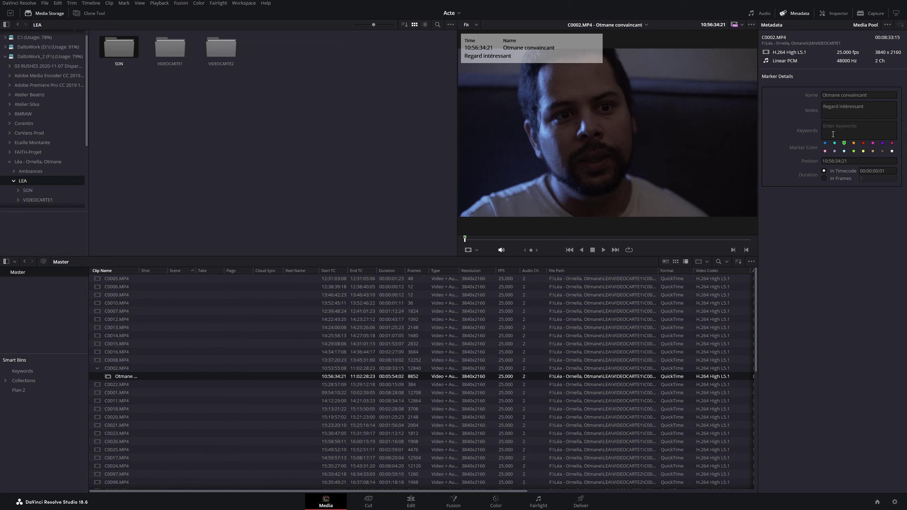
# Check the Keywords and Plan 2 smart bins, then open the Ecaille Montante project.
pyautogui.click(31, 372)
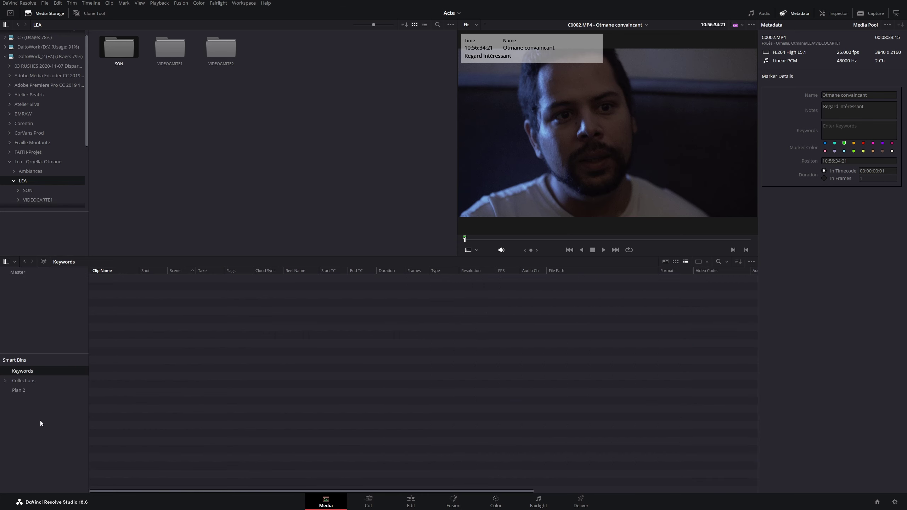
pyautogui.click(24, 390)
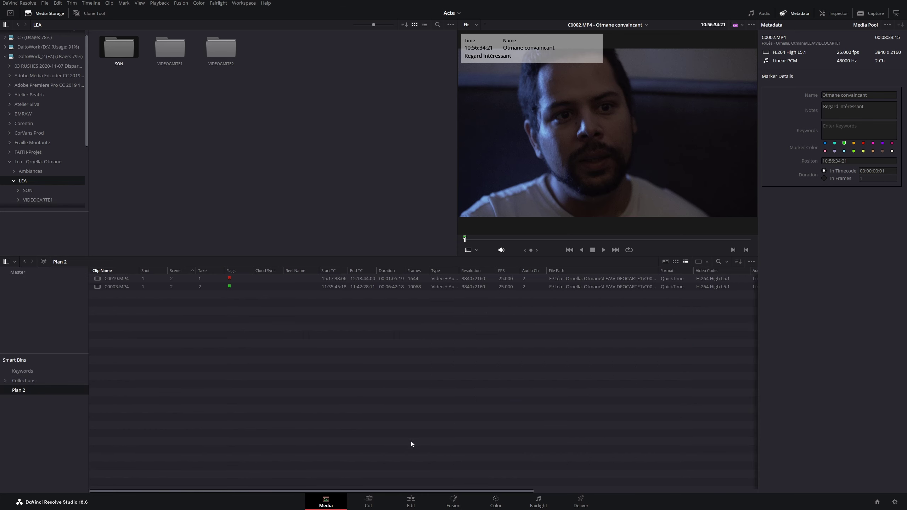
pyautogui.click(456, 15)
pyautogui.click(478, 25)
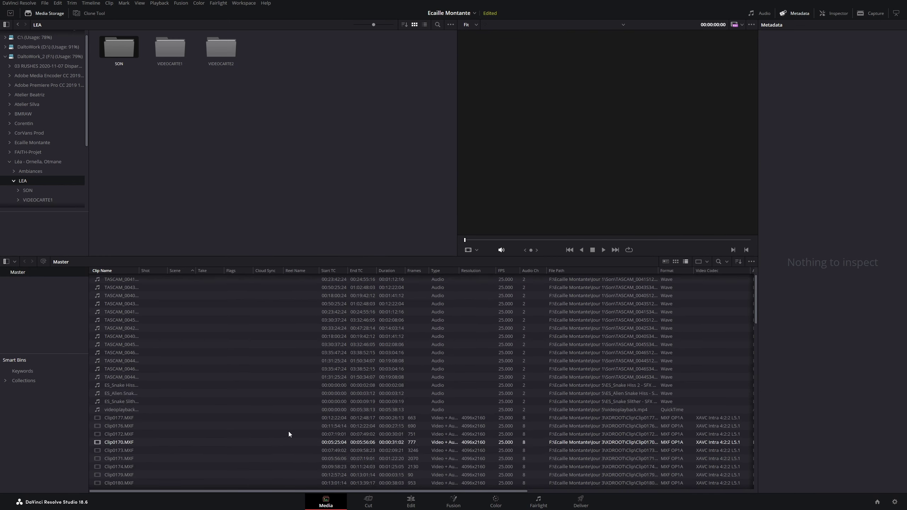
# Tag the lizard shot Clip0173.MXF with the keyword 'dragon d'eau'.
pyautogui.scroll(-5, 296, 413)
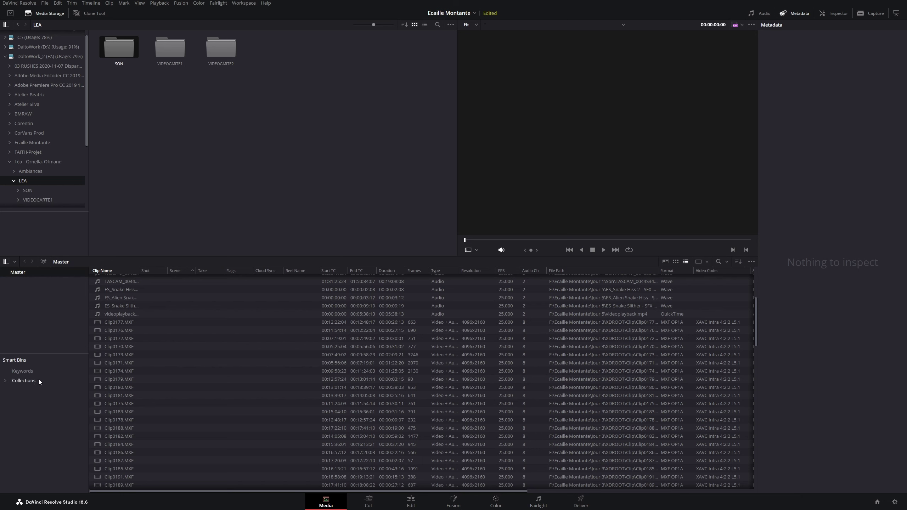
pyautogui.click(118, 363)
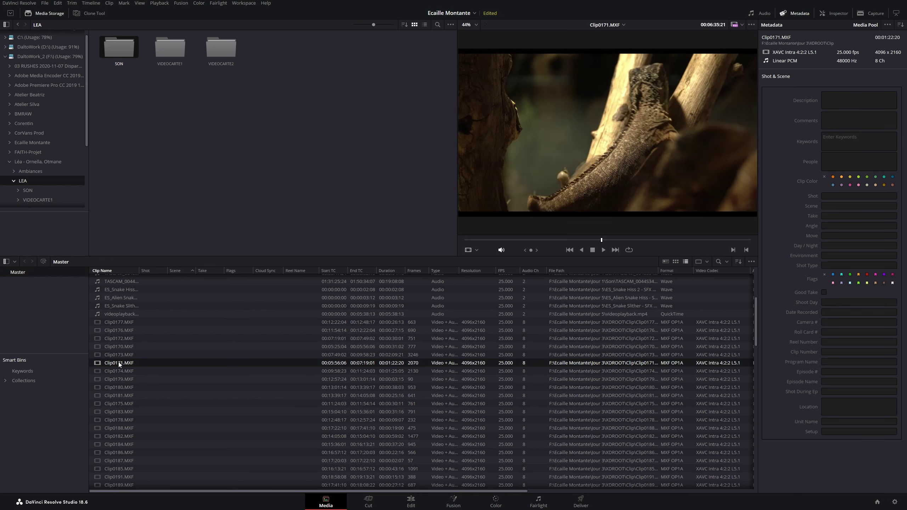
pyautogui.click(123, 354)
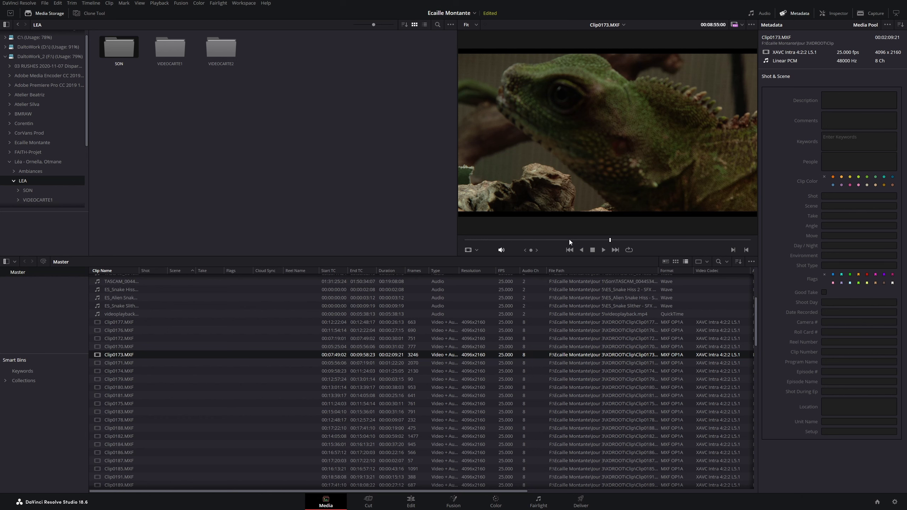
pyautogui.moveTo(574, 239); pyautogui.dragTo(568, 240)
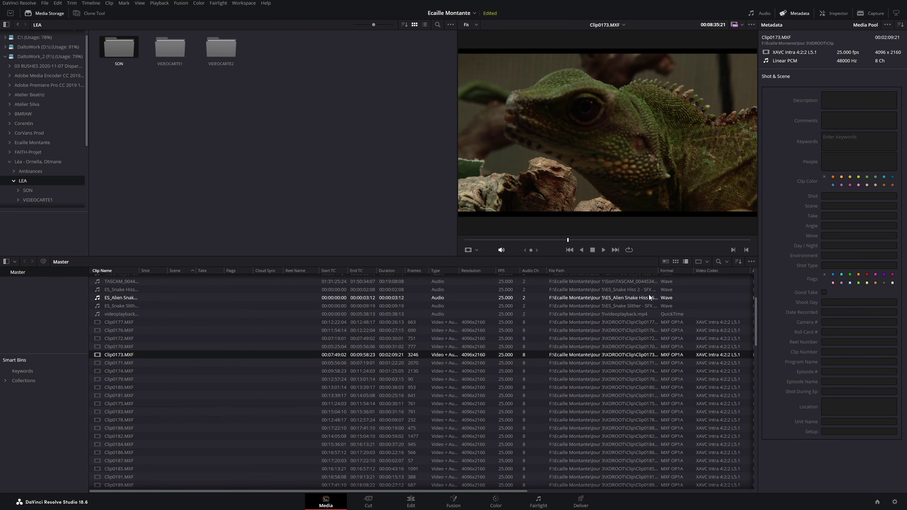
pyautogui.click(848, 138)
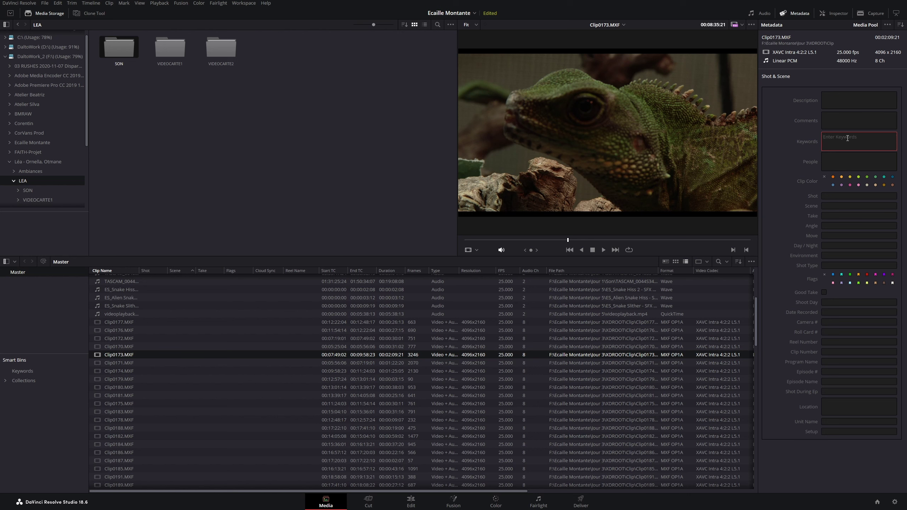
pyautogui.write("dragon d'")
pyautogui.write('eayu')
pyautogui.press('Return')
# Tag the snake close-up Clip0179.MXF with the keyword Molure.
pyautogui.click(568, 379)
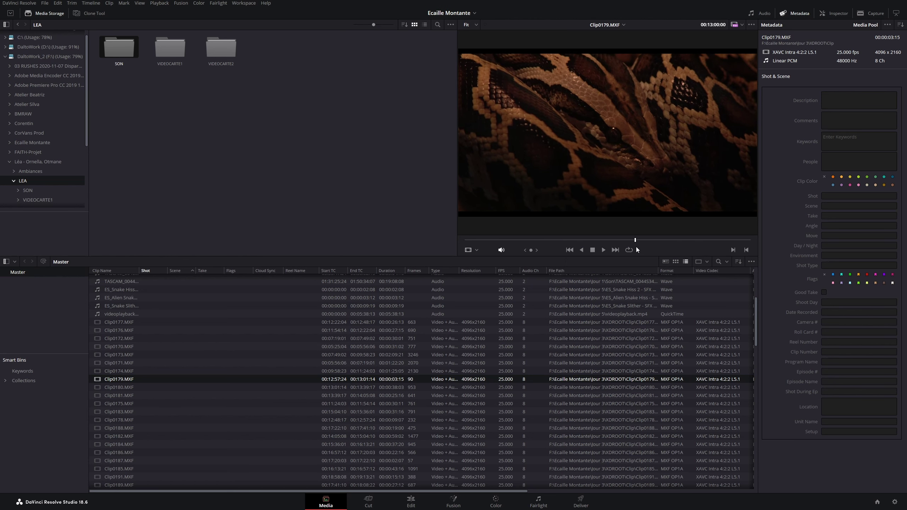
pyautogui.moveTo(634, 240); pyautogui.dragTo(553, 240)
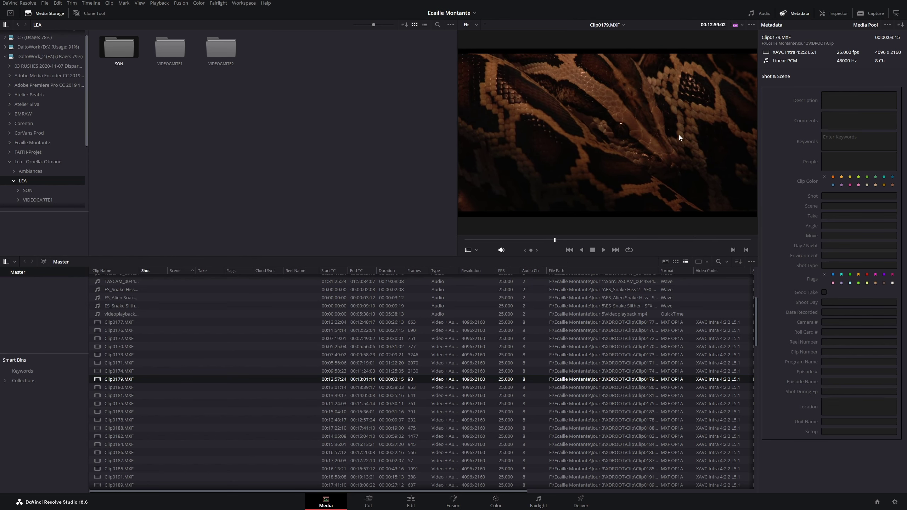
pyautogui.click(847, 145)
pyautogui.write('Molure')
pyautogui.press('Return')
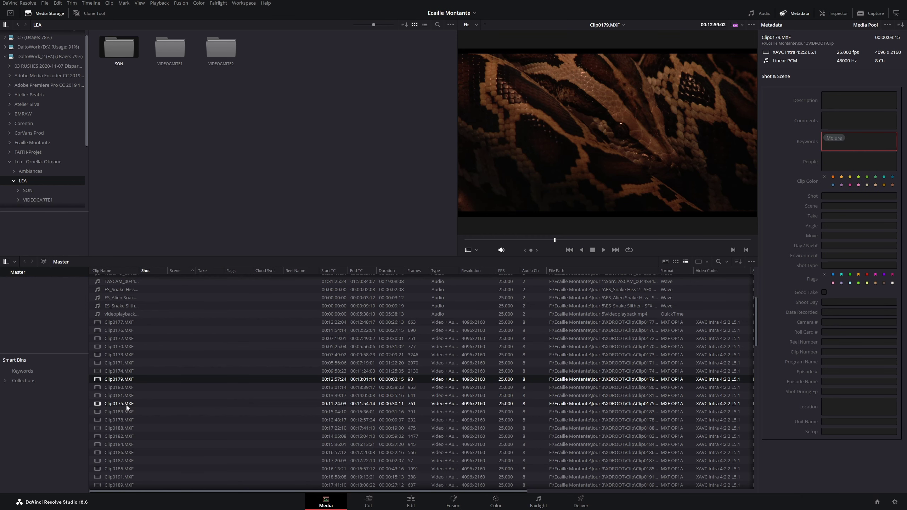
# Tag Clip0178 with the keyword Molure and Clip0191 with Regius.
pyautogui.click(122, 394)
pyautogui.press('Down')
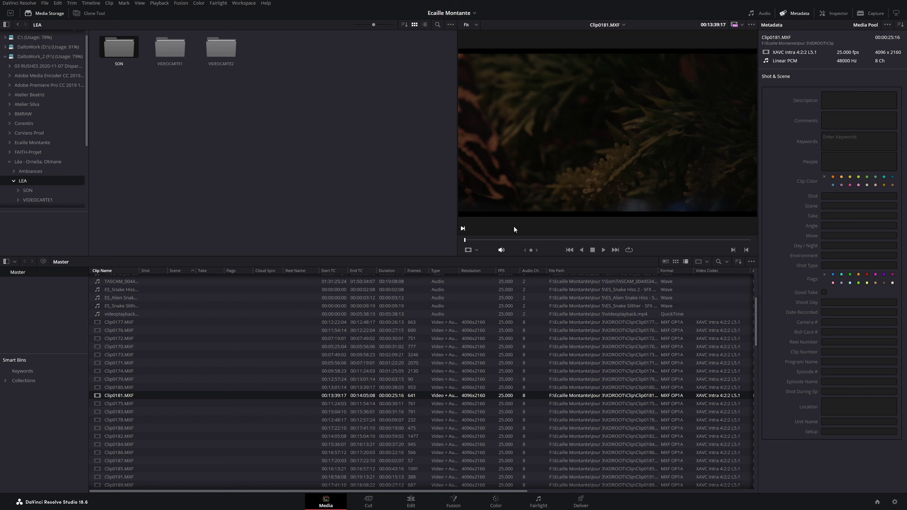
pyautogui.press('Down')
pyautogui.press('Down')
pyautogui.click(836, 138)
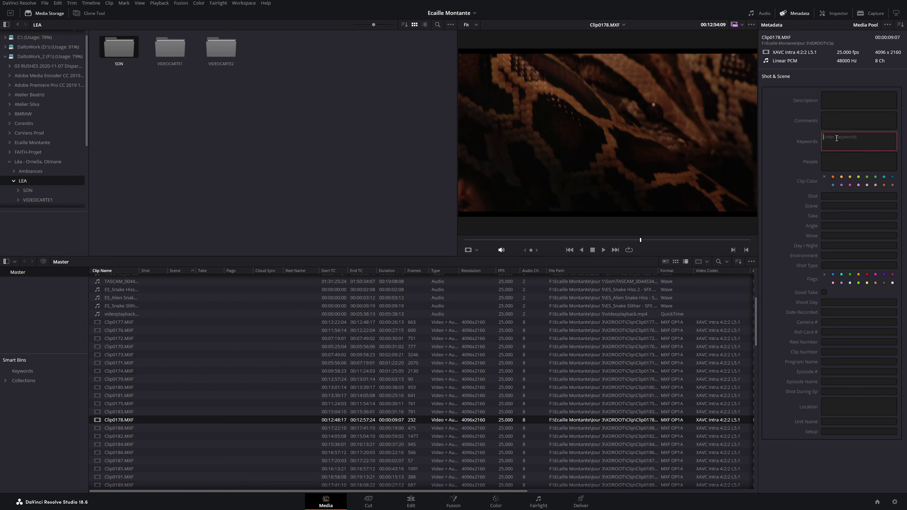
pyautogui.write('Mol')
pyautogui.press('Down')
pyautogui.press('Down')
pyautogui.press('Down')
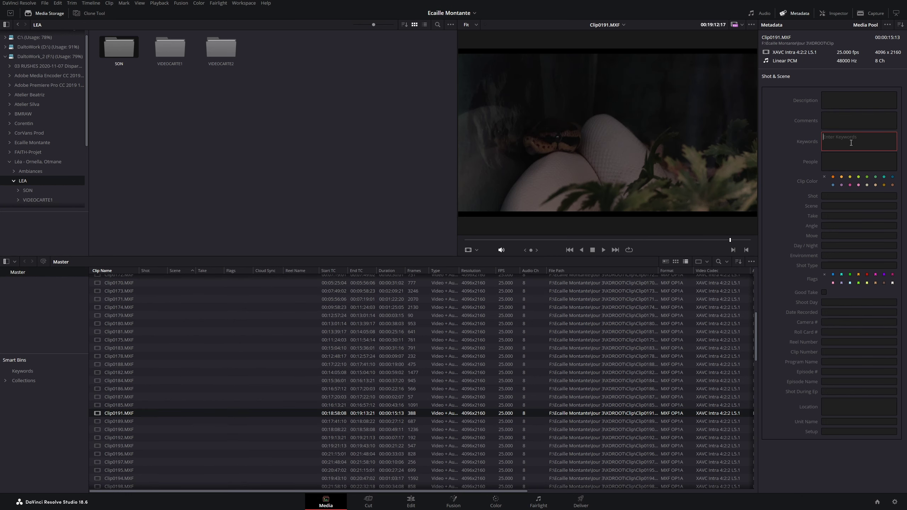
pyautogui.write('Regius')
pyautogui.press('Return')
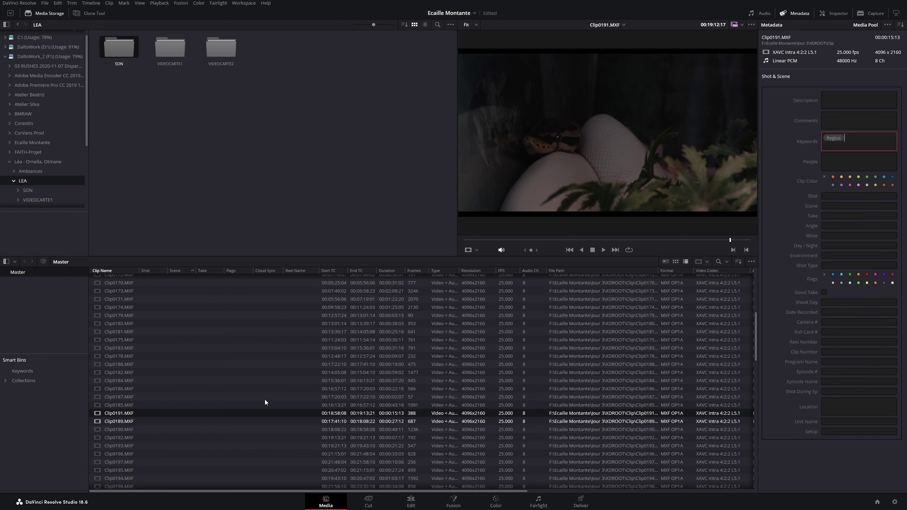
# Browse the Molure, Regius and dragon d'eau keyword smart bins, then go back to the Master bin.
pyautogui.click(33, 372)
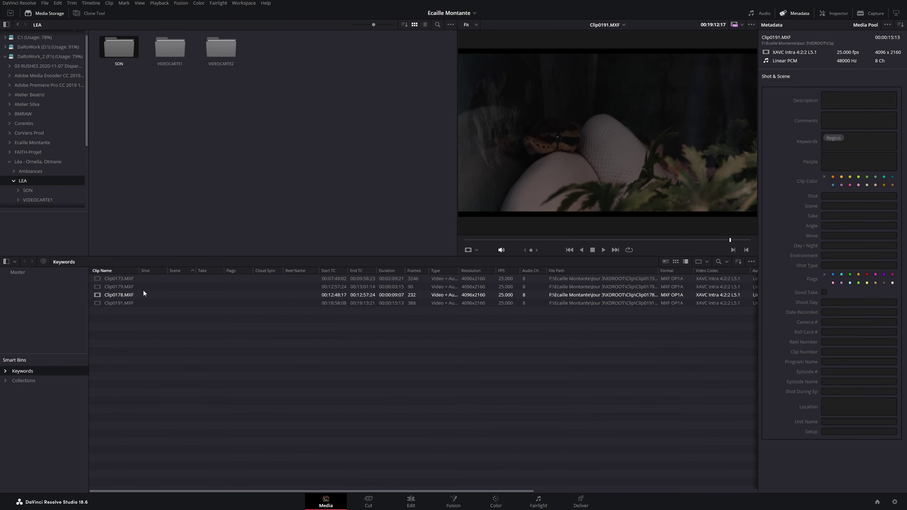
pyautogui.click(5, 372)
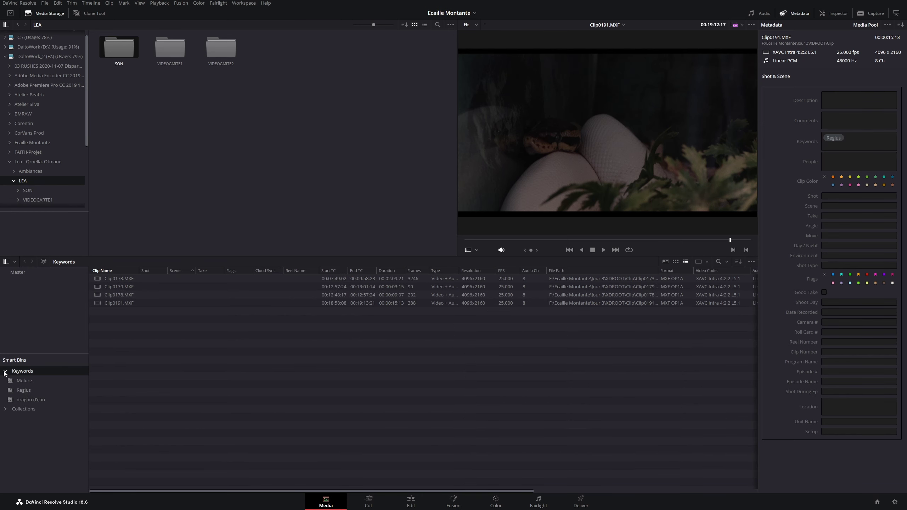
pyautogui.click(27, 380)
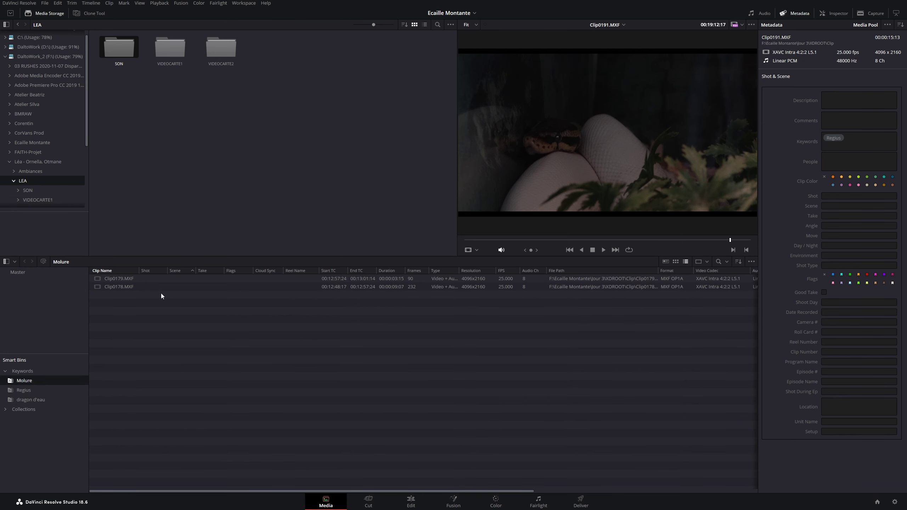
pyautogui.click(32, 390)
pyautogui.click(31, 399)
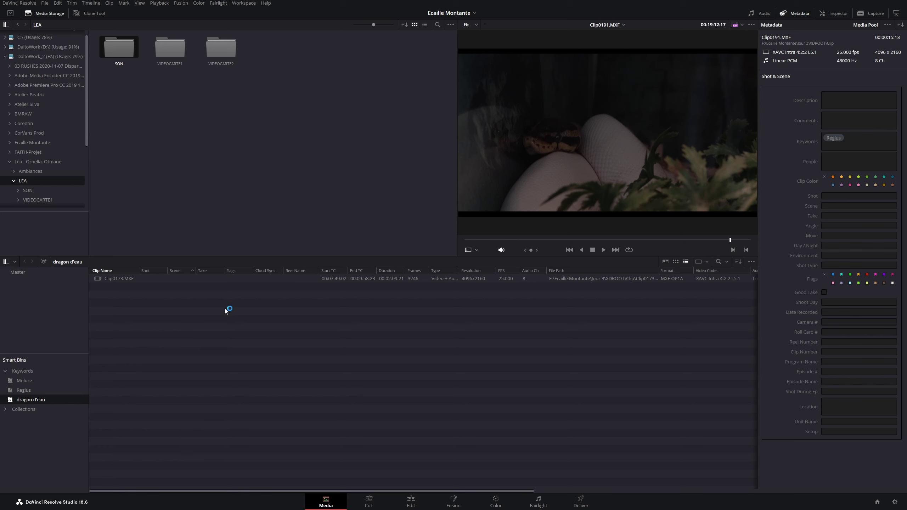
pyautogui.click(49, 275)
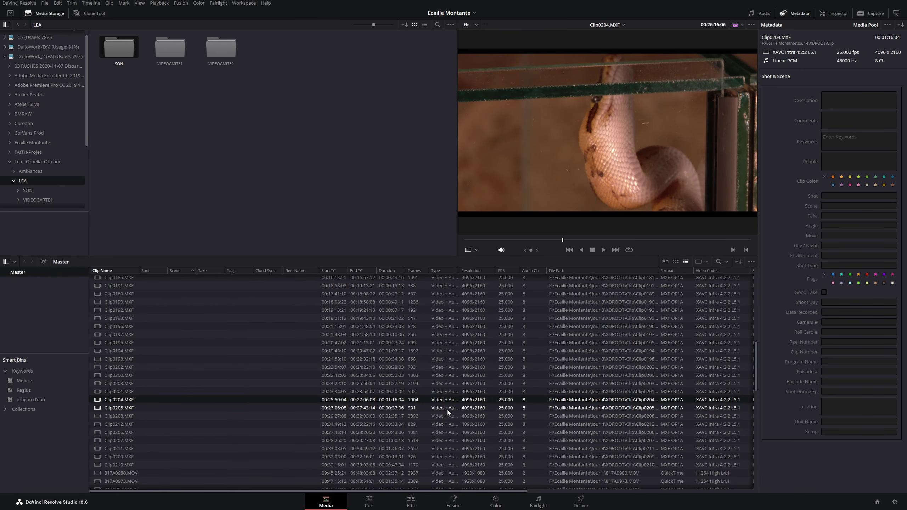
# Add a marker at 00:26:06:23 on Clip0204 with the keyword Regius.
pyautogui.moveTo(497, 240); pyautogui.dragTo(527, 240)
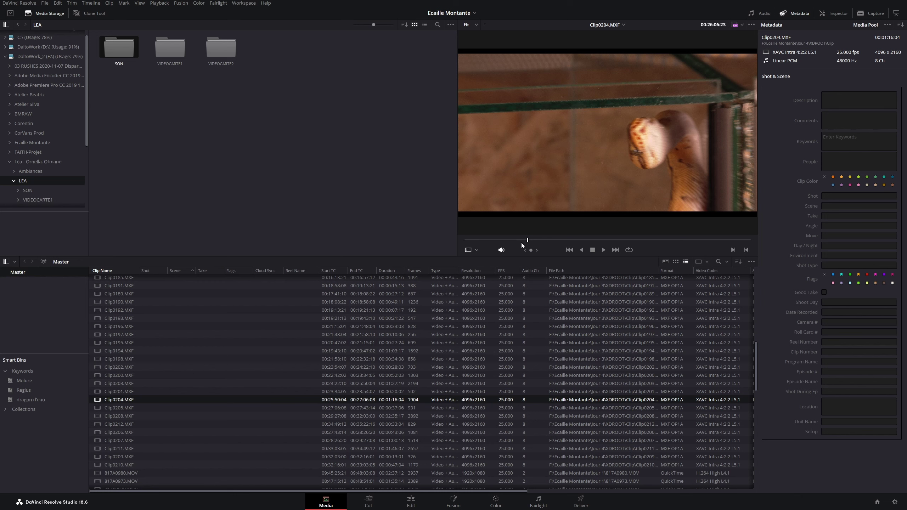
pyautogui.press('m')
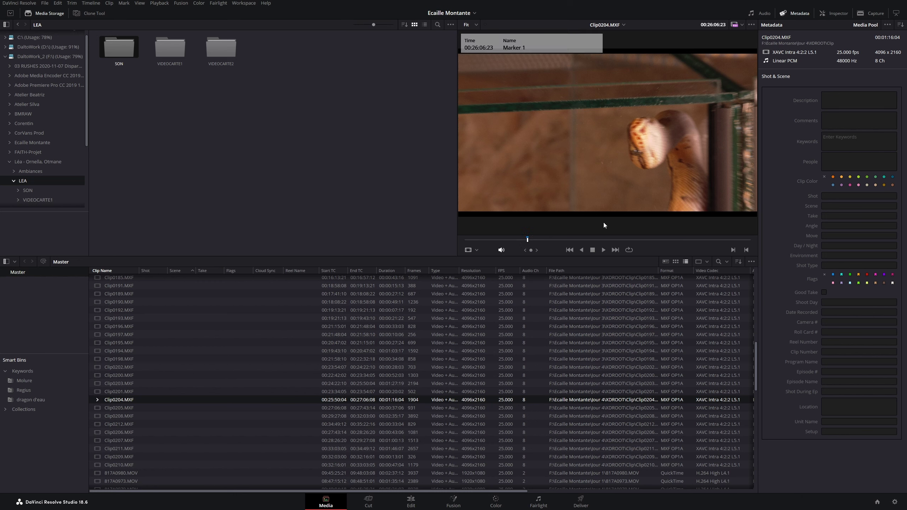
pyautogui.press('m')
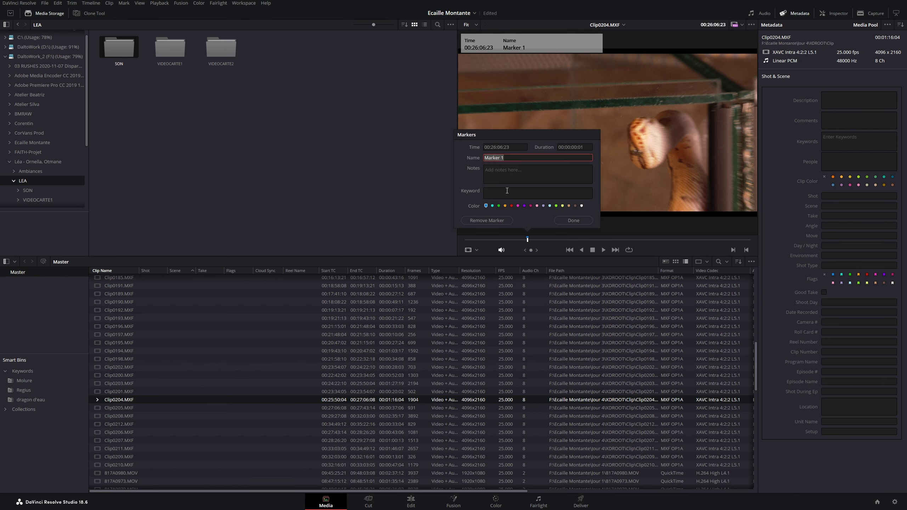
pyautogui.click(506, 192)
pyautogui.write('Re')
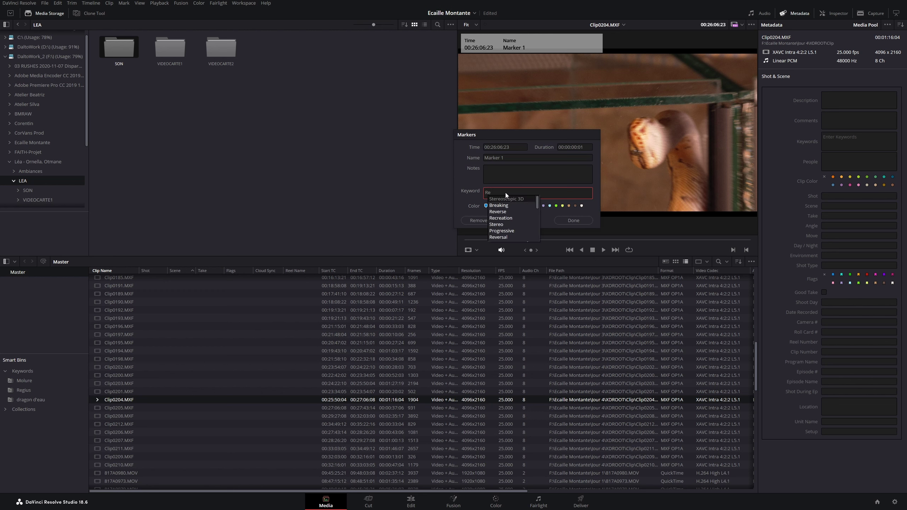
pyautogui.write('gius')
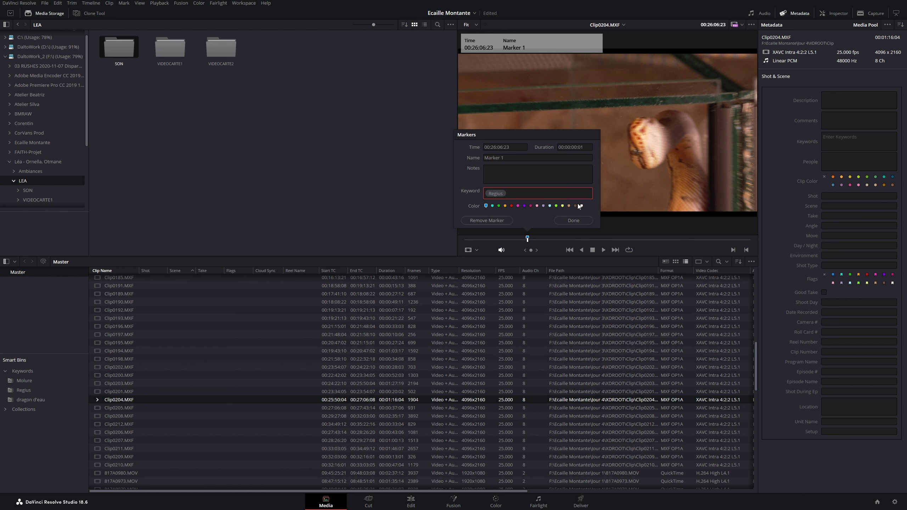
pyautogui.click(573, 220)
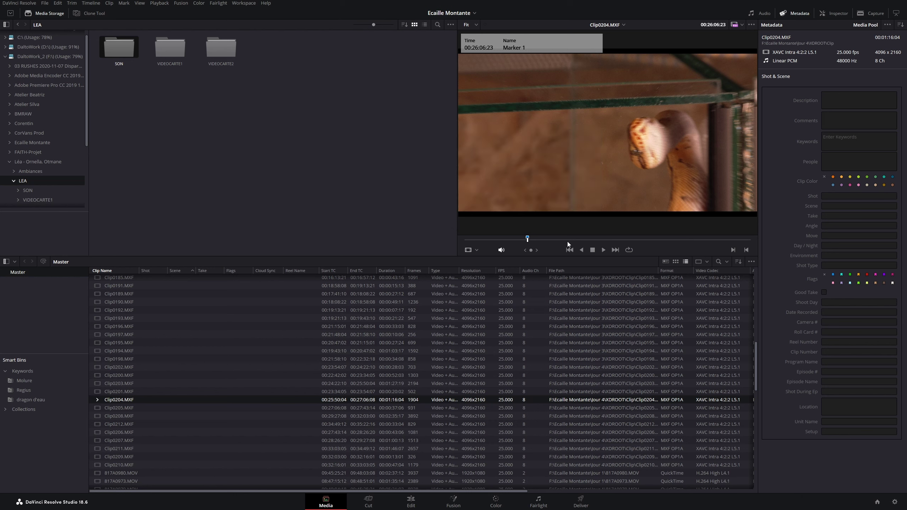
# Add a second marker at 00:26:42:23 with the keyword Molure.
pyautogui.click(663, 242)
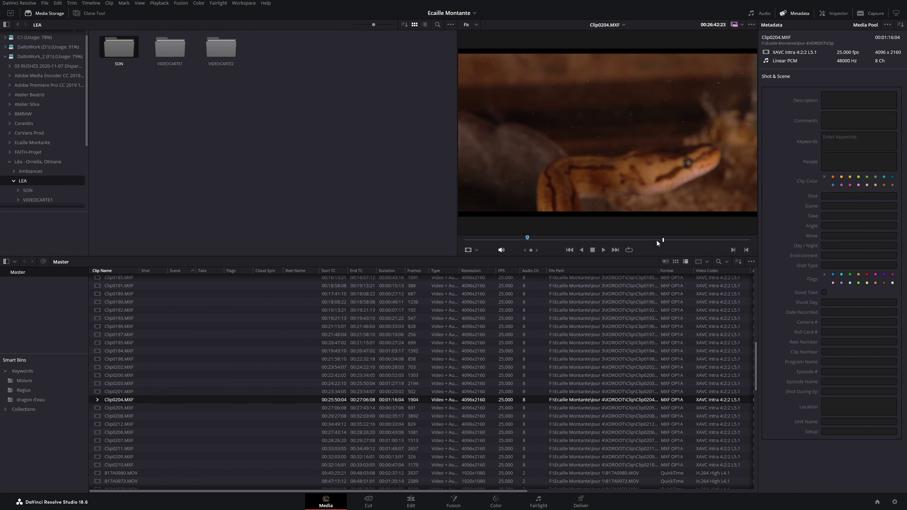
pyautogui.press('m')
pyautogui.press('m')
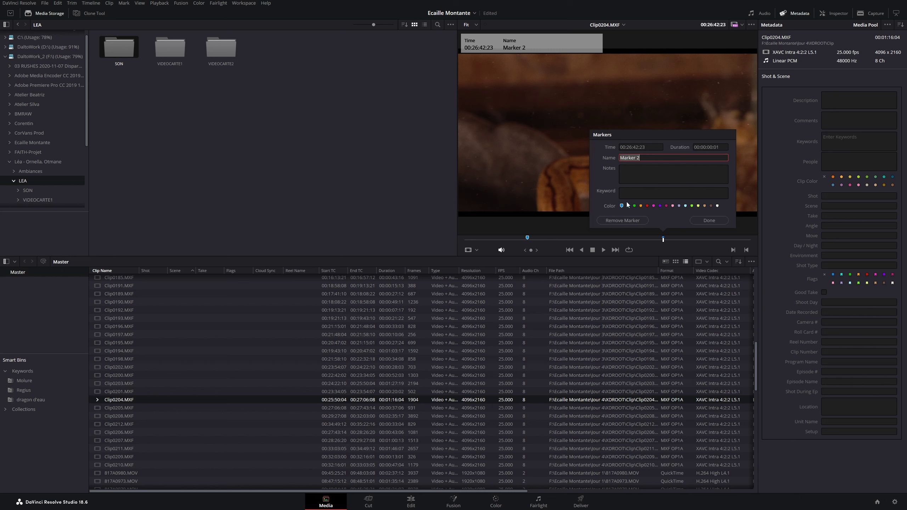
pyautogui.click(630, 197)
pyautogui.write('Molure')
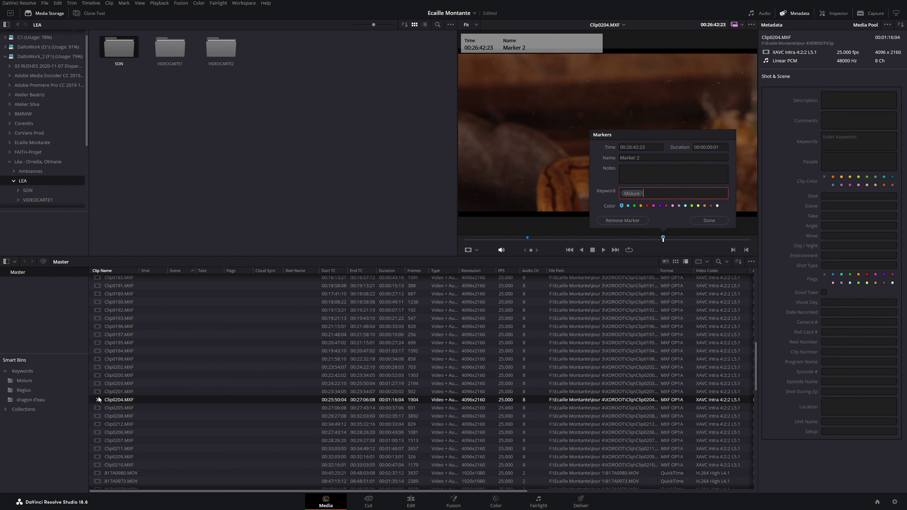
pyautogui.click(699, 221)
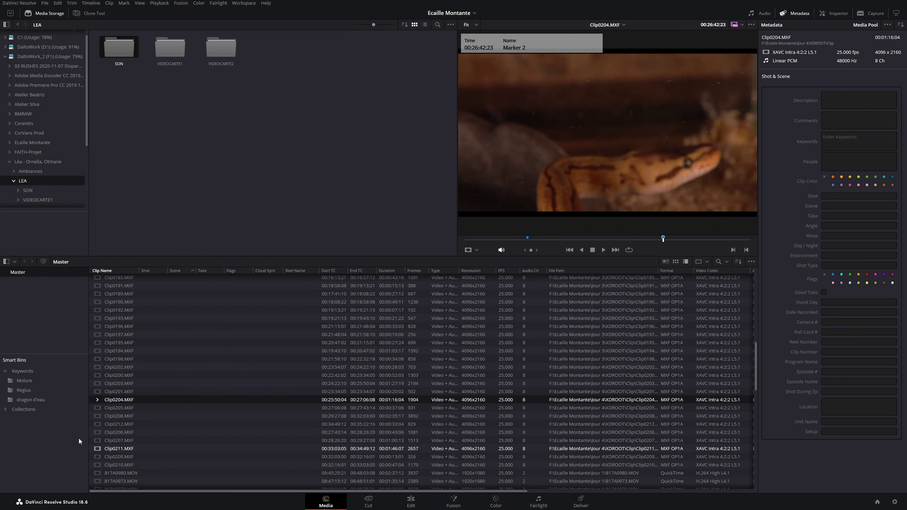
# Expand Clip0204's markers and inspect Marker 1 (Regius) and Marker 2 (Molure).
pyautogui.click(97, 400)
pyautogui.click(127, 408)
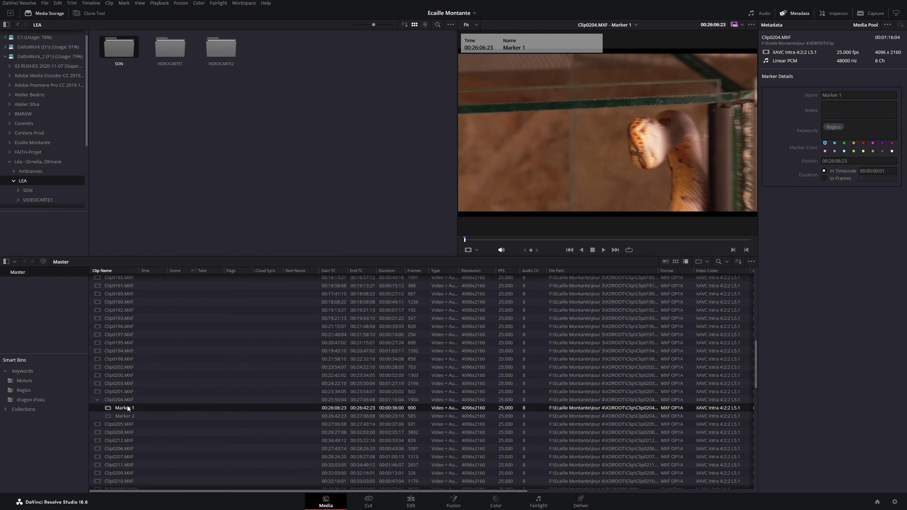
pyautogui.click(124, 413)
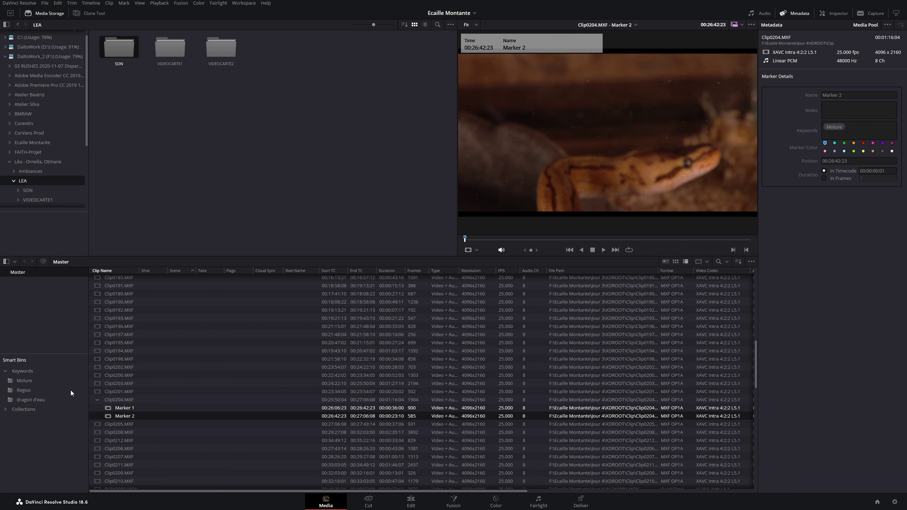
# Locate Marker 2 in the Molure smart bin and Marker 1 in Regius, then go to the Cut page.
pyautogui.click(29, 381)
pyautogui.click(118, 298)
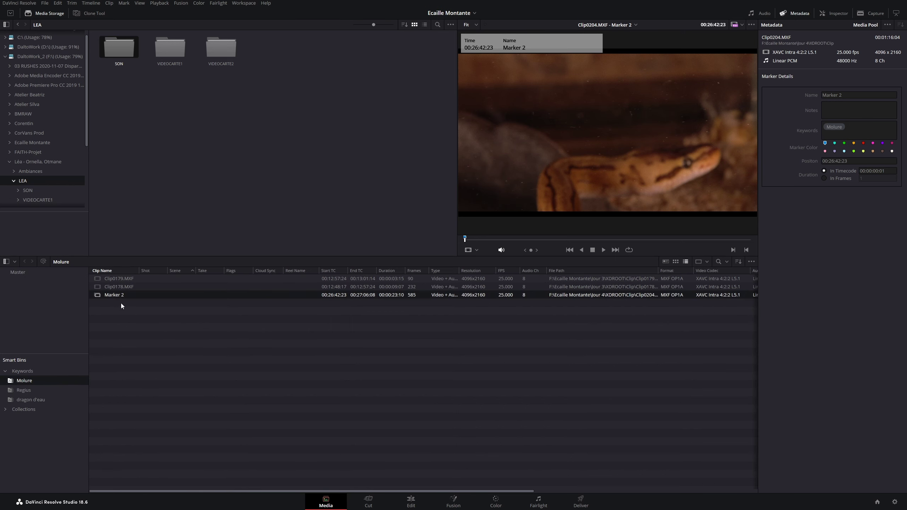
pyautogui.click(25, 390)
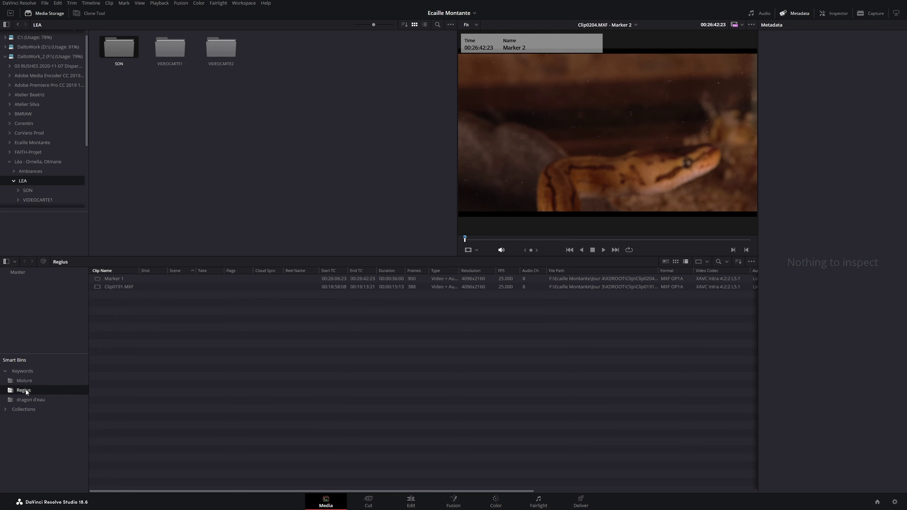
pyautogui.click(120, 279)
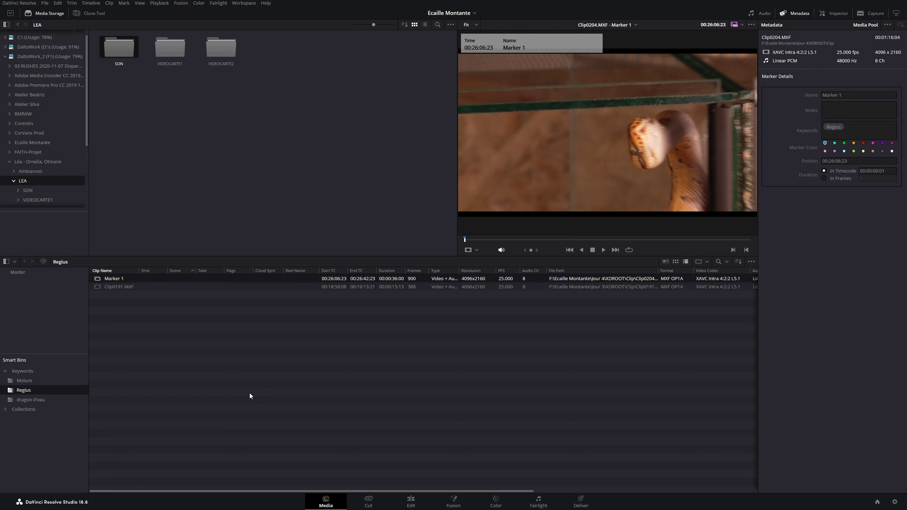
pyautogui.click(368, 502)
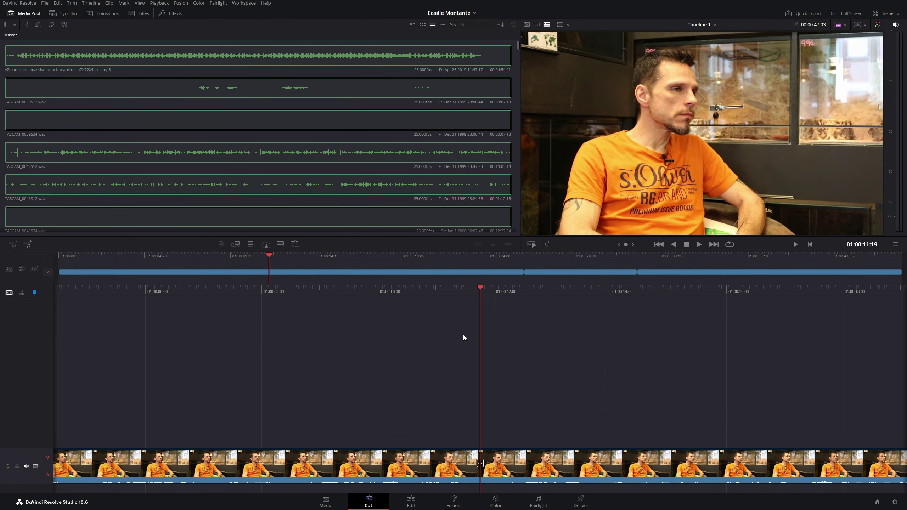
pyautogui.click(411, 502)
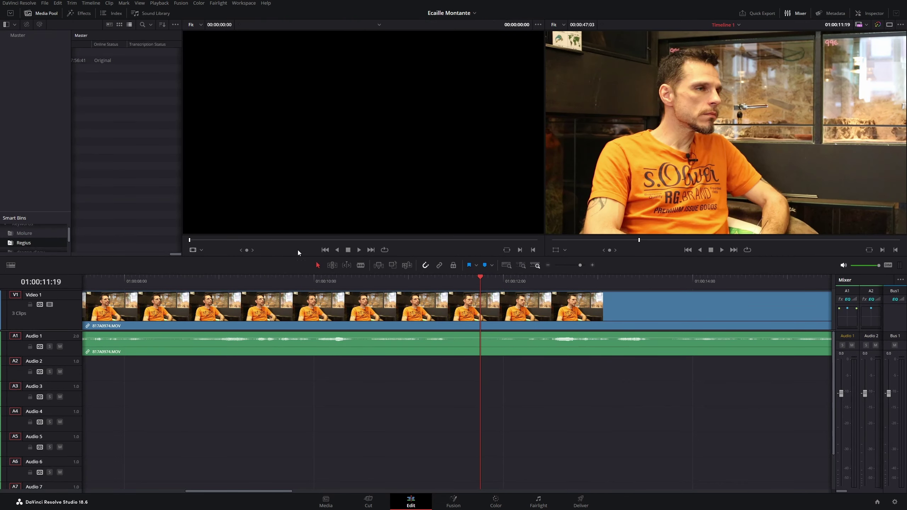
pyautogui.click(368, 502)
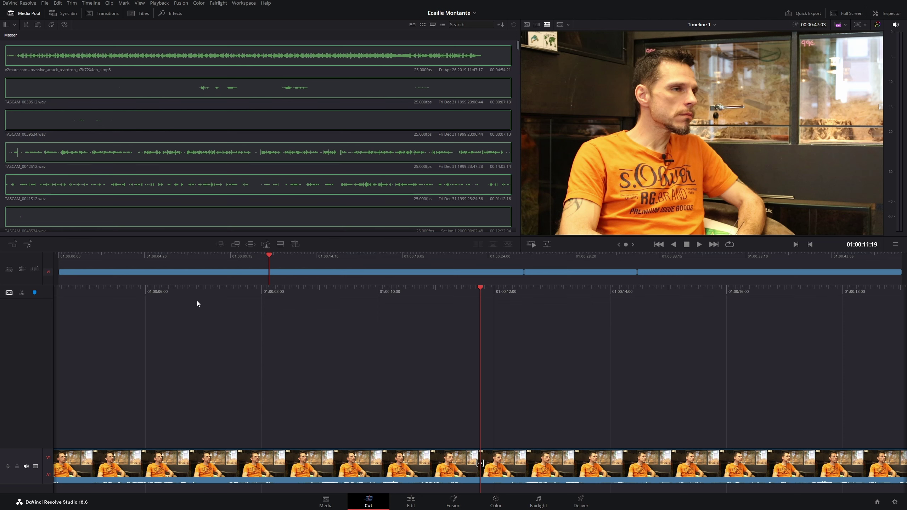
pyautogui.click(403, 504)
pyautogui.click(325, 502)
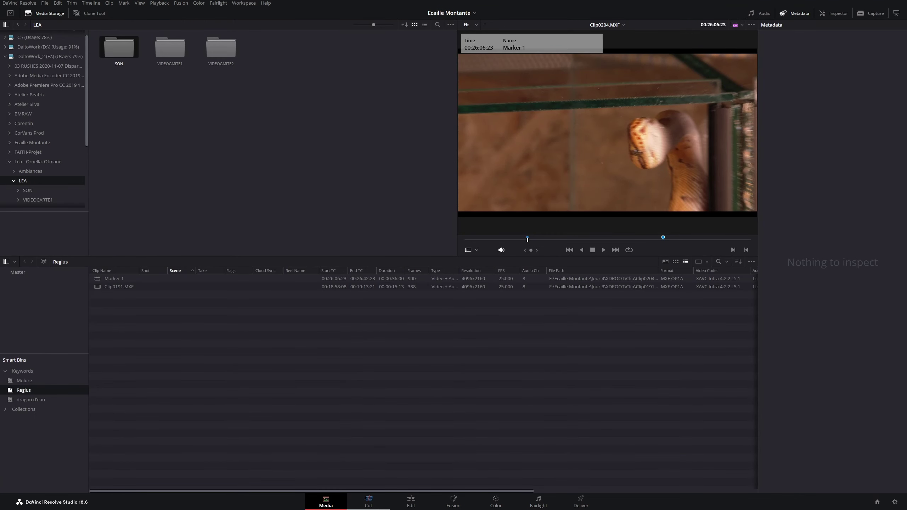
pyautogui.click(422, 502)
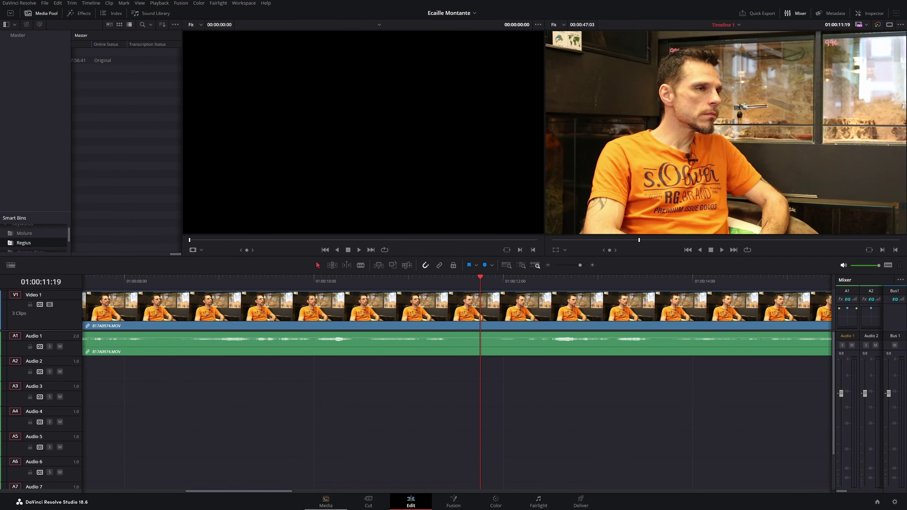
pyautogui.click(368, 502)
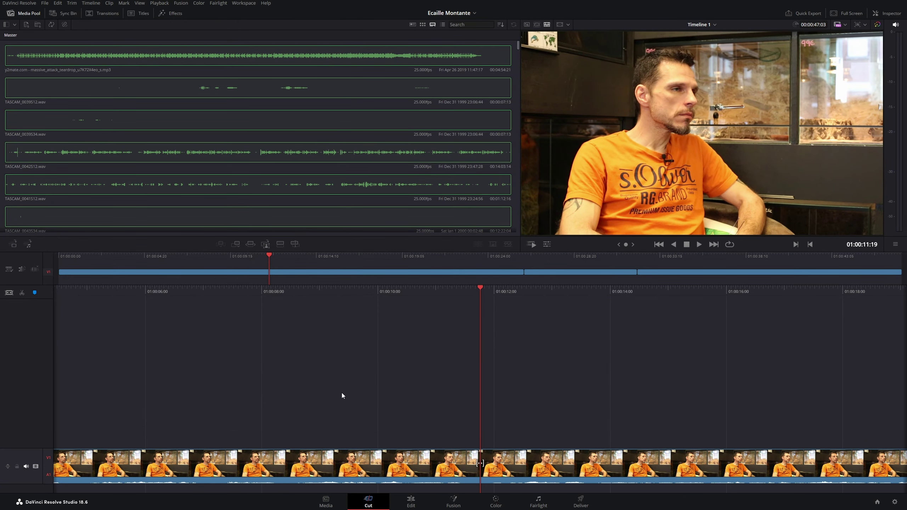